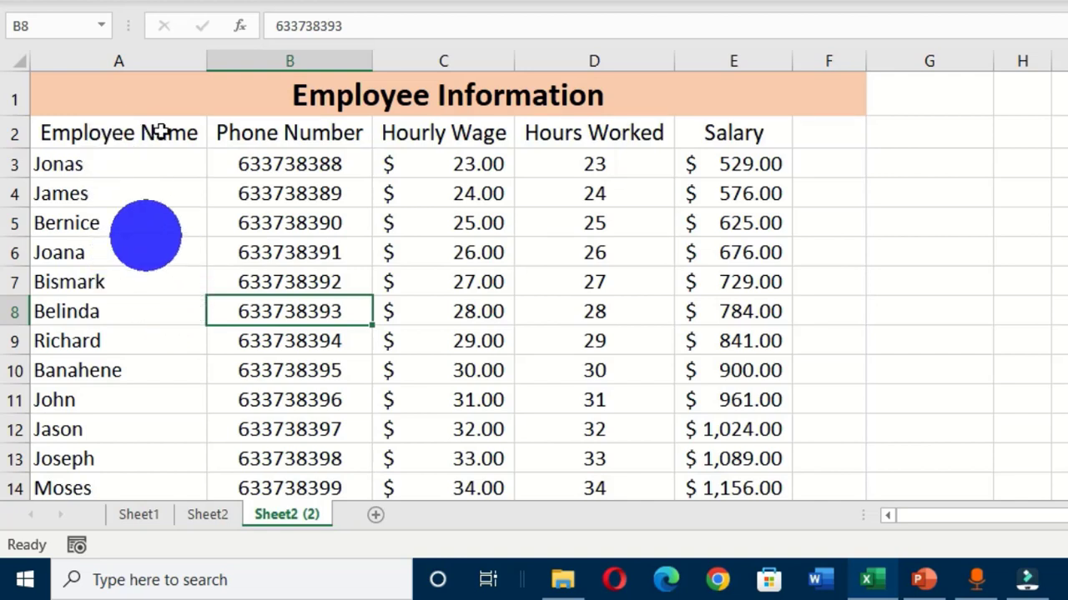
Step: Insert a blank column before Employee Name using the right-click Insert command
{"action": "left_click", "coordinate": [127, 60]}
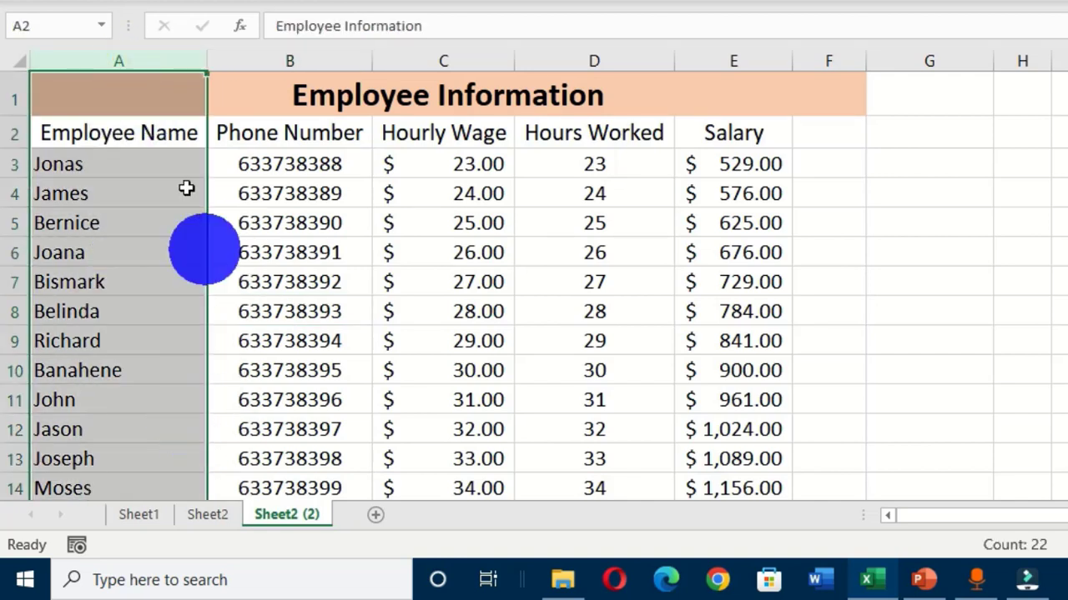
{"action": "right_click", "coordinate": [136, 65]}
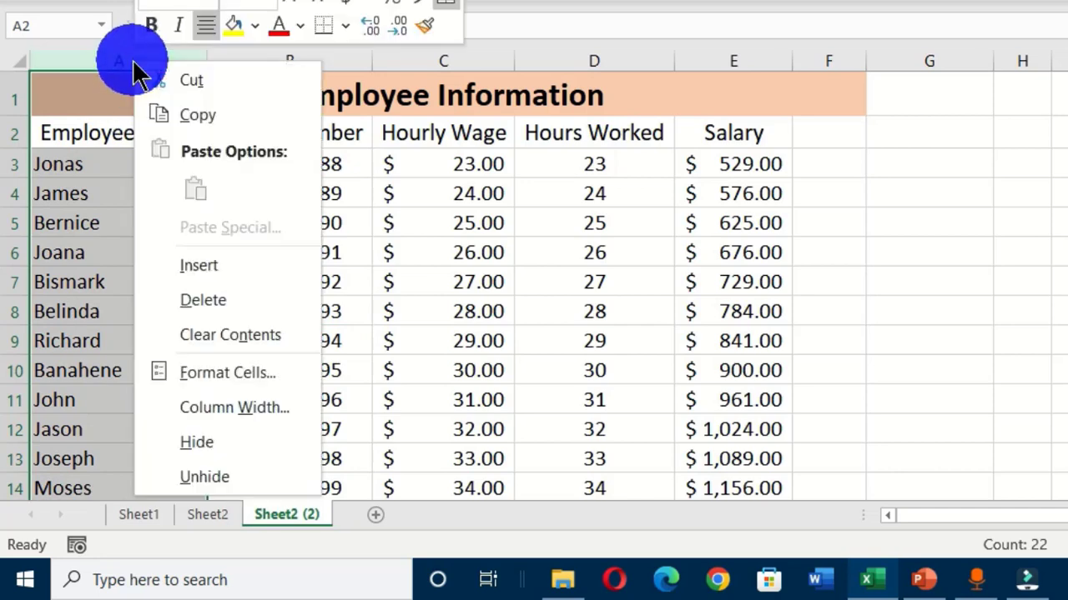
{"action": "left_click", "coordinate": [208, 266]}
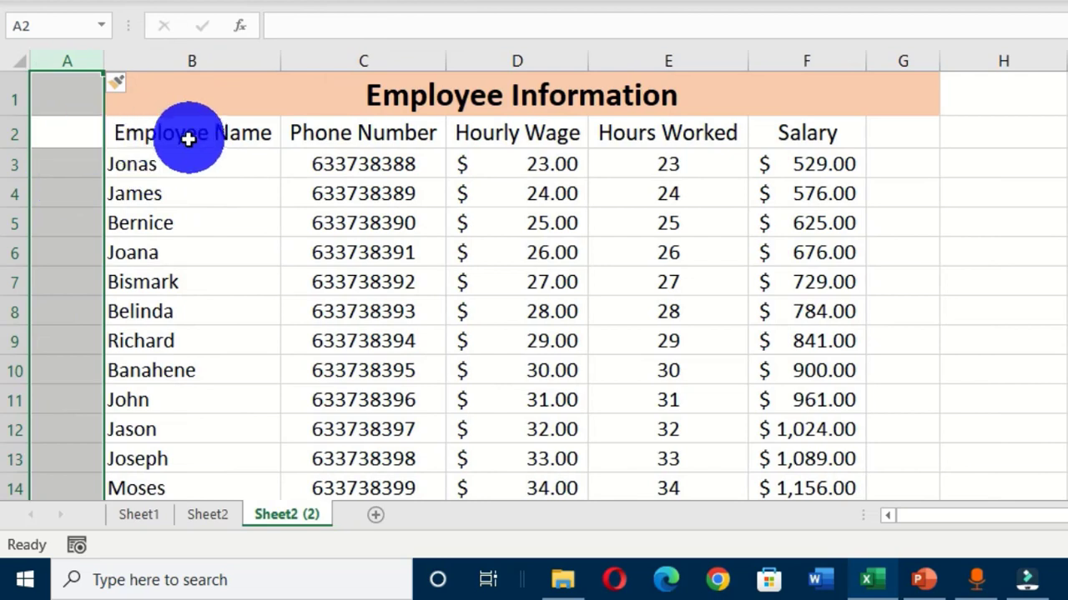
Step: Undo that insertion and insert the blank column again with Ctrl+Shift+Plus
{"action": "key", "text": "ctrl+z"}
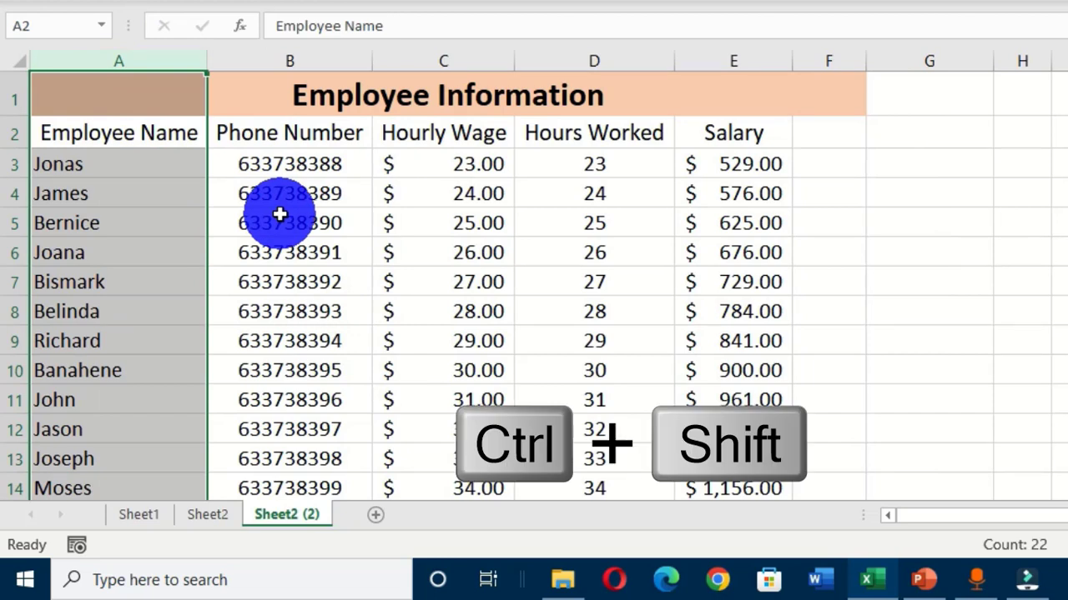
{"action": "key", "text": "ctrl+shift+plus"}
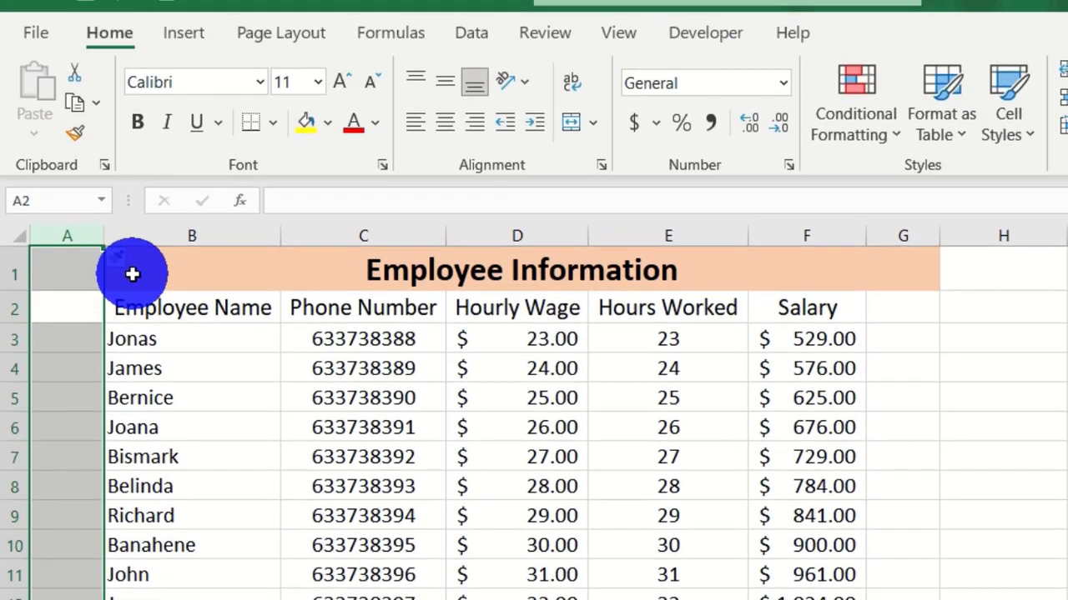
{"action": "left_click", "coordinate": [134, 96]}
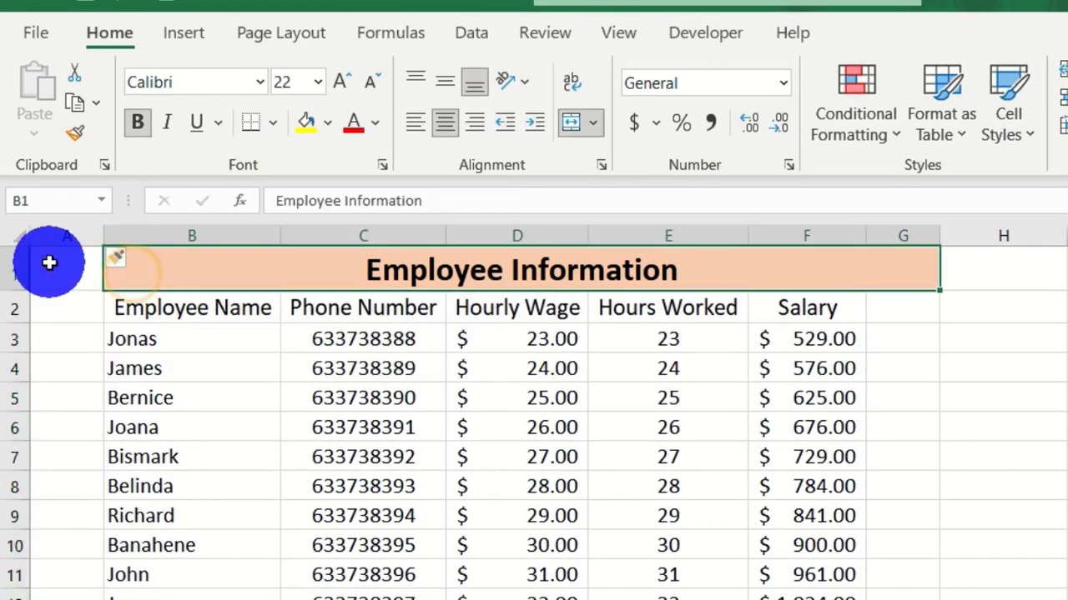
Step: Re-merge and center the Employee Information title across the widened row 1
{"action": "left_click_drag", "start_coordinate": [49, 263], "coordinate": [162, 264]}
{"action": "left_click", "coordinate": [577, 123]}
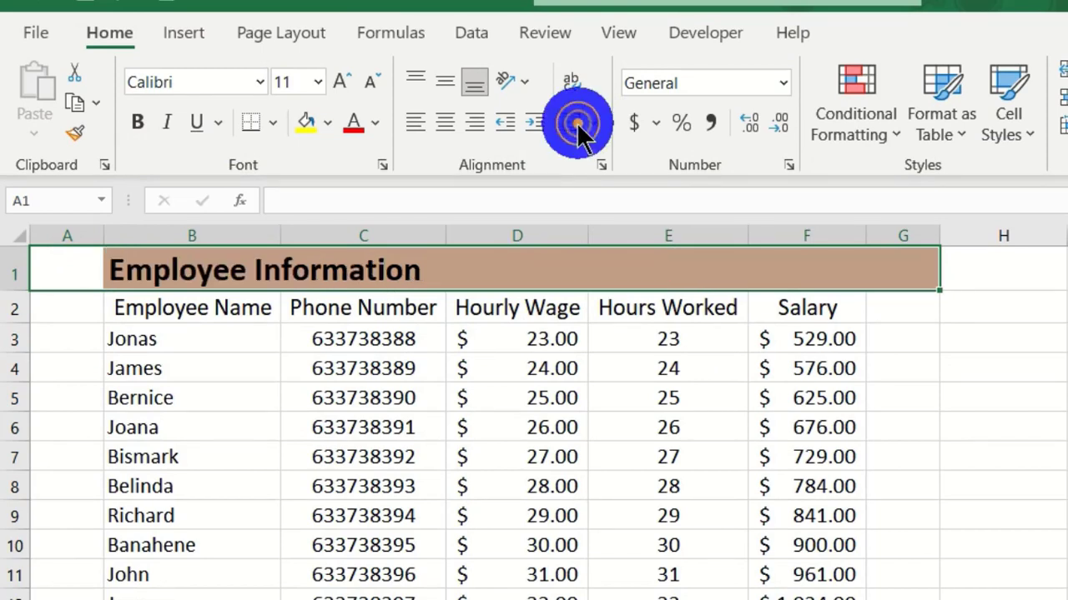
{"action": "left_click", "coordinate": [572, 124]}
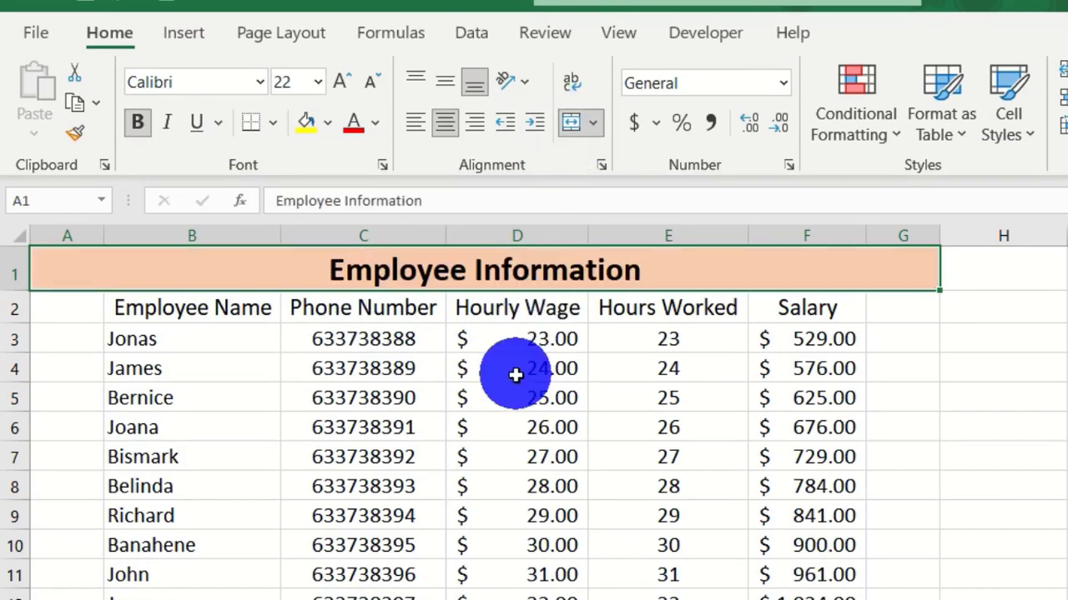
Step: Enter 'S/N' in A2 and give it the Employee Name header's formatting with Format Painter
{"action": "key", "text": "Return"}
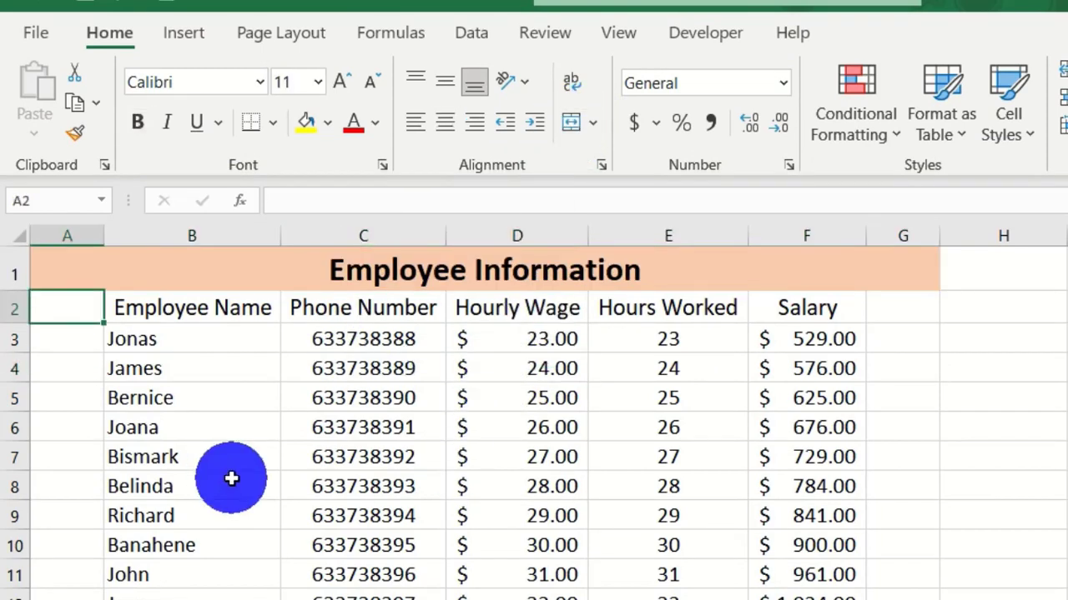
{"action": "type", "text": "S/N"}
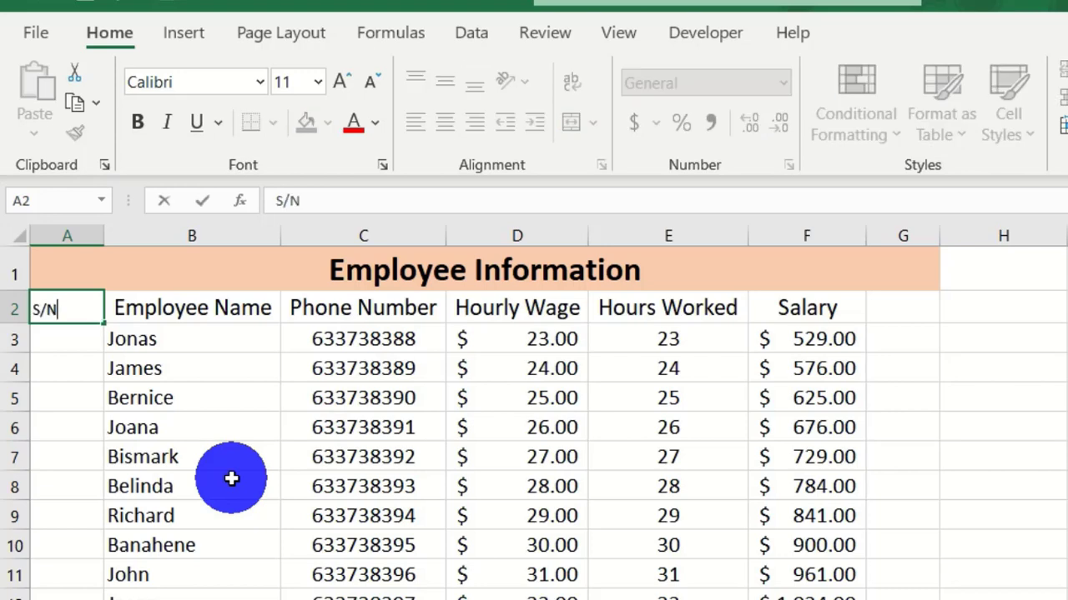
{"action": "key", "text": "Return"}
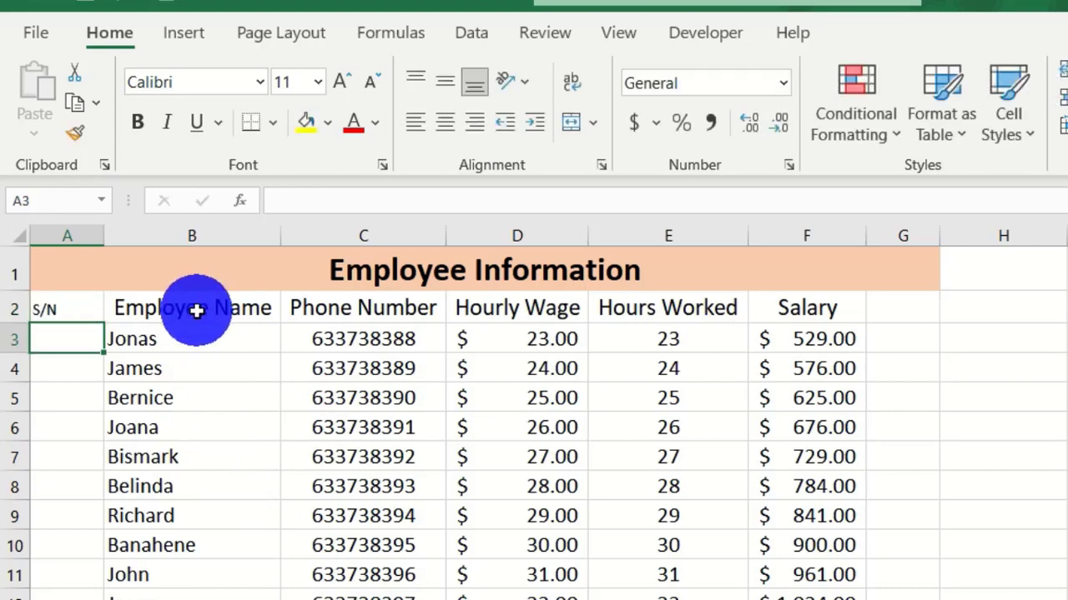
{"action": "left_click", "coordinate": [148, 317]}
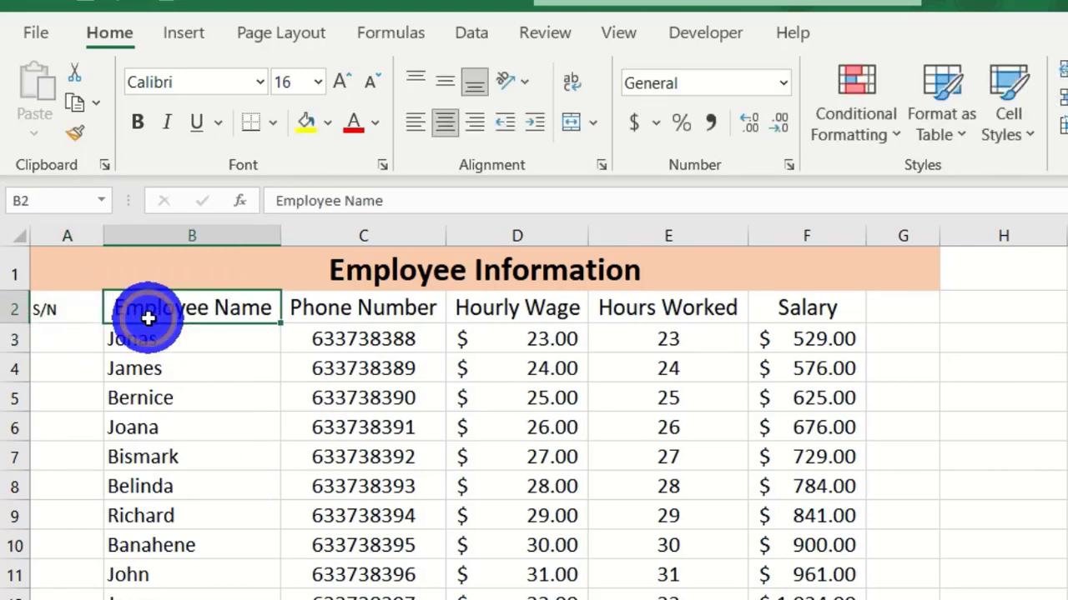
{"action": "left_click", "coordinate": [75, 133]}
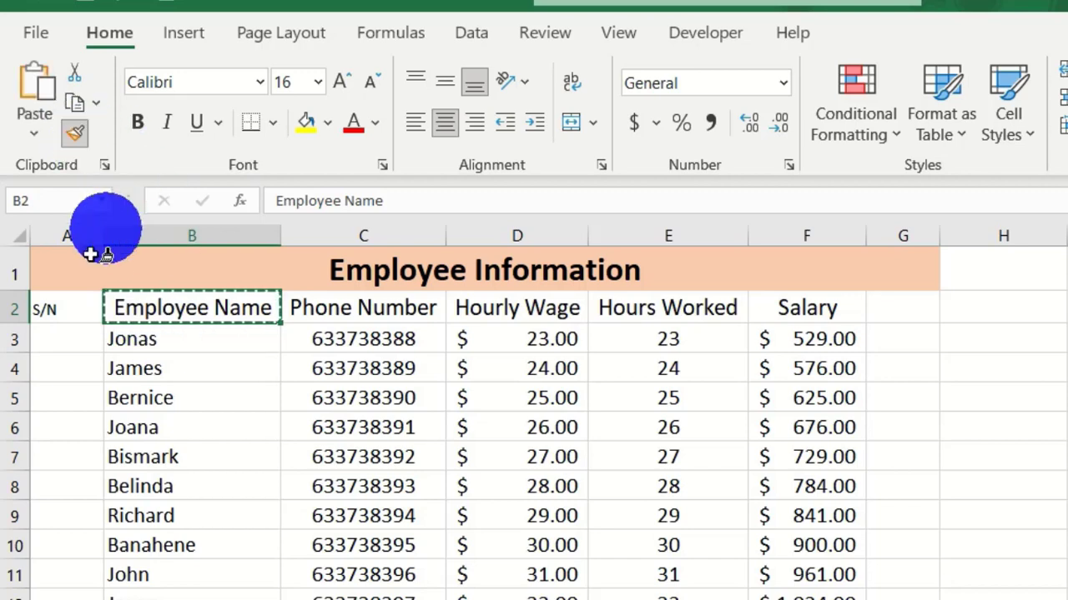
{"action": "left_click", "coordinate": [54, 310]}
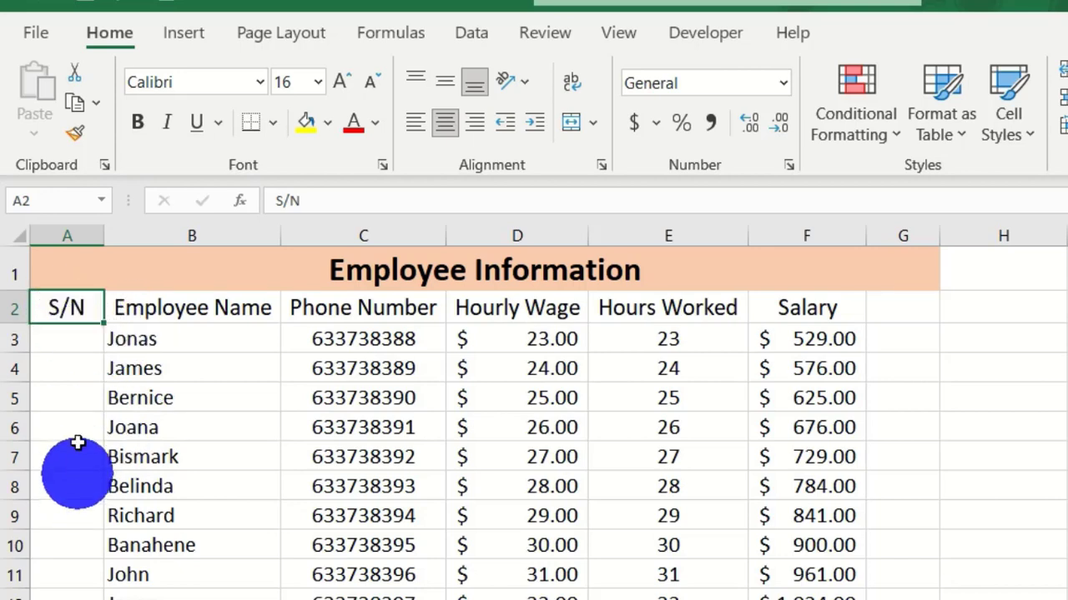
Step: Enter 1 in A3 and copy it down through A22, then bring up AutoFill Options
{"action": "left_click", "coordinate": [74, 333]}
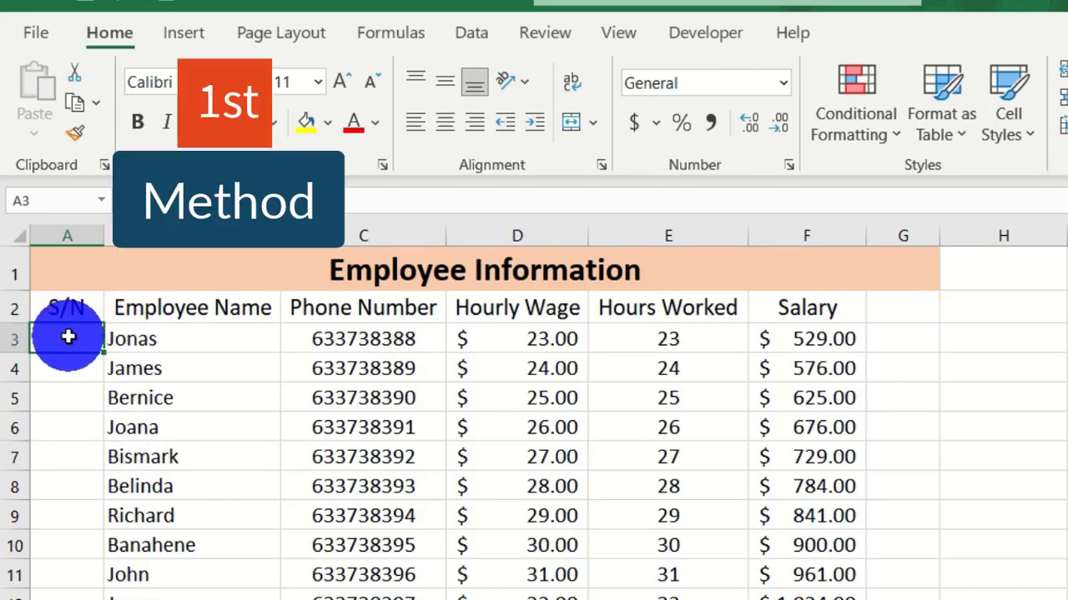
{"action": "type", "text": "1"}
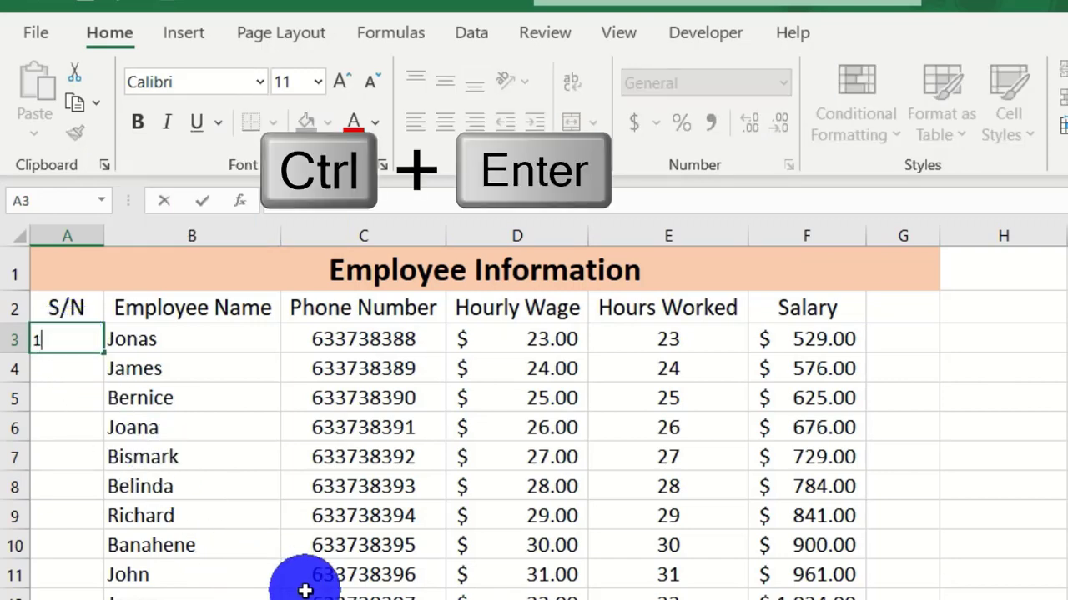
{"action": "key", "text": "ctrl+Return"}
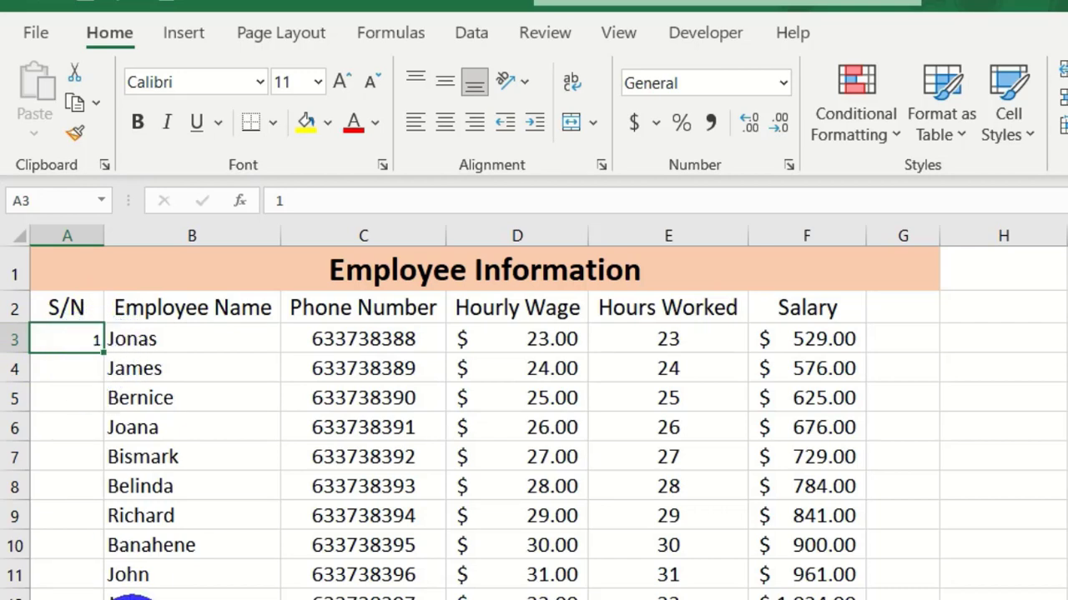
{"action": "double_click", "coordinate": [103, 352]}
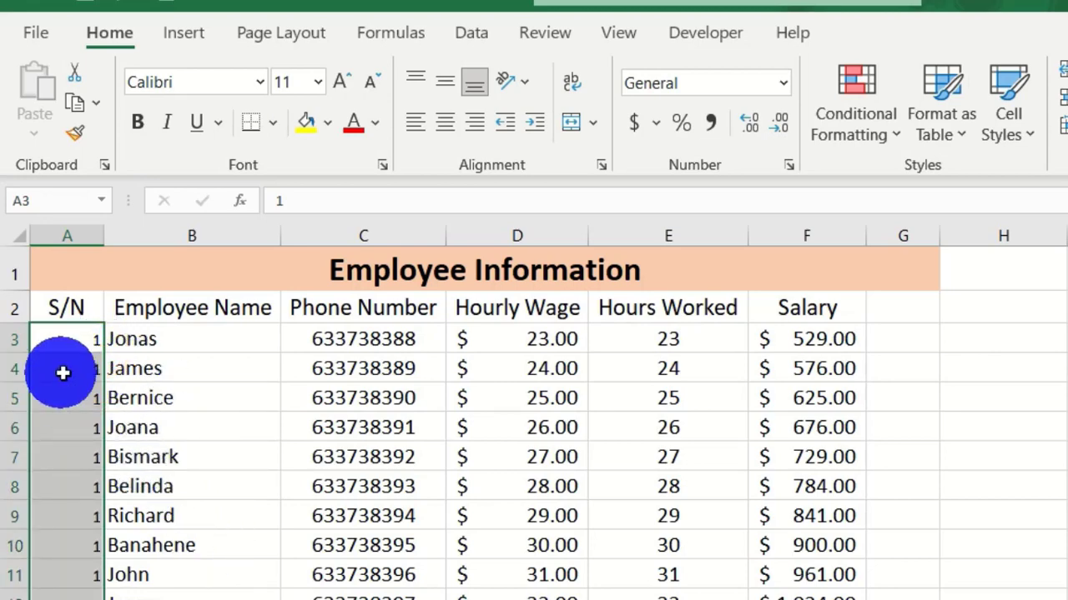
{"action": "scroll", "coordinate": [76, 352], "scroll_direction": "down", "scroll_amount": 3}
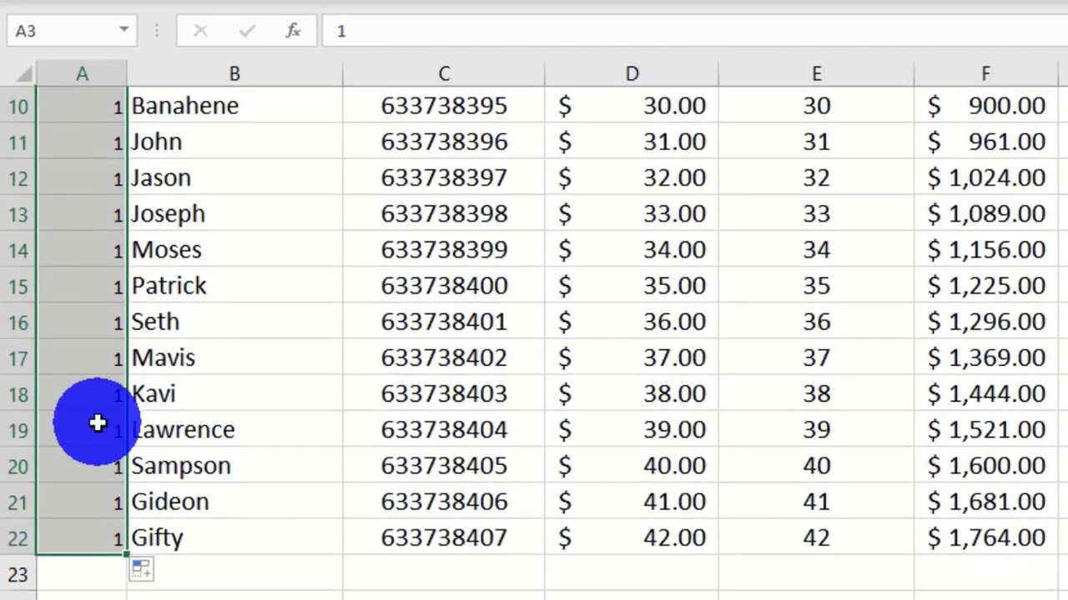
{"action": "left_click", "coordinate": [149, 575]}
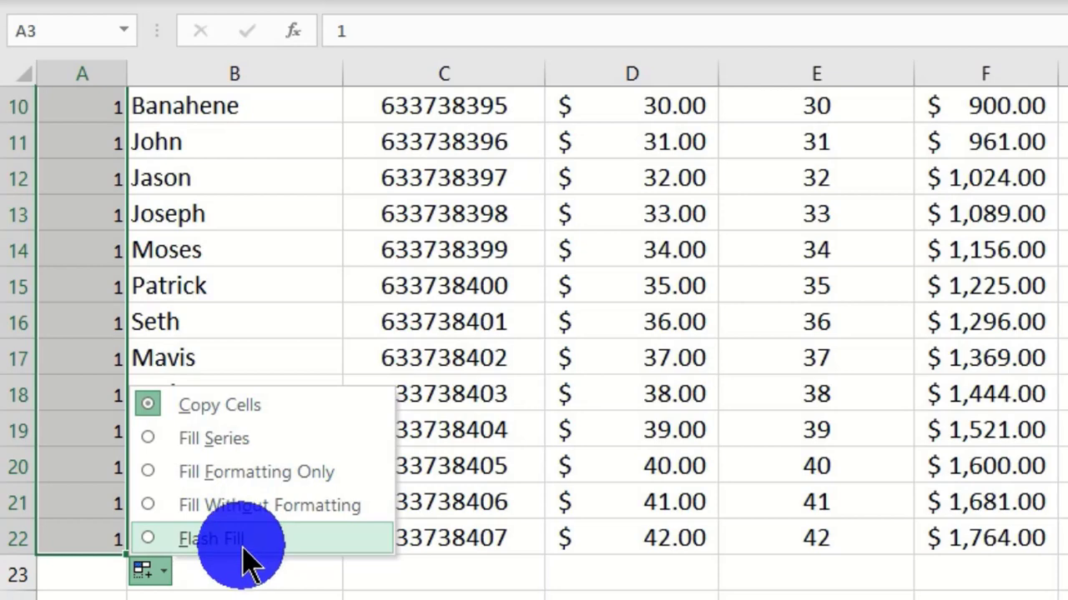
Step: Switch the fill to Fill Series and verify the S/N column runs 1 to 20
{"action": "left_click", "coordinate": [231, 438]}
{"action": "scroll", "coordinate": [253, 519], "scroll_direction": "up", "scroll_amount": 2}
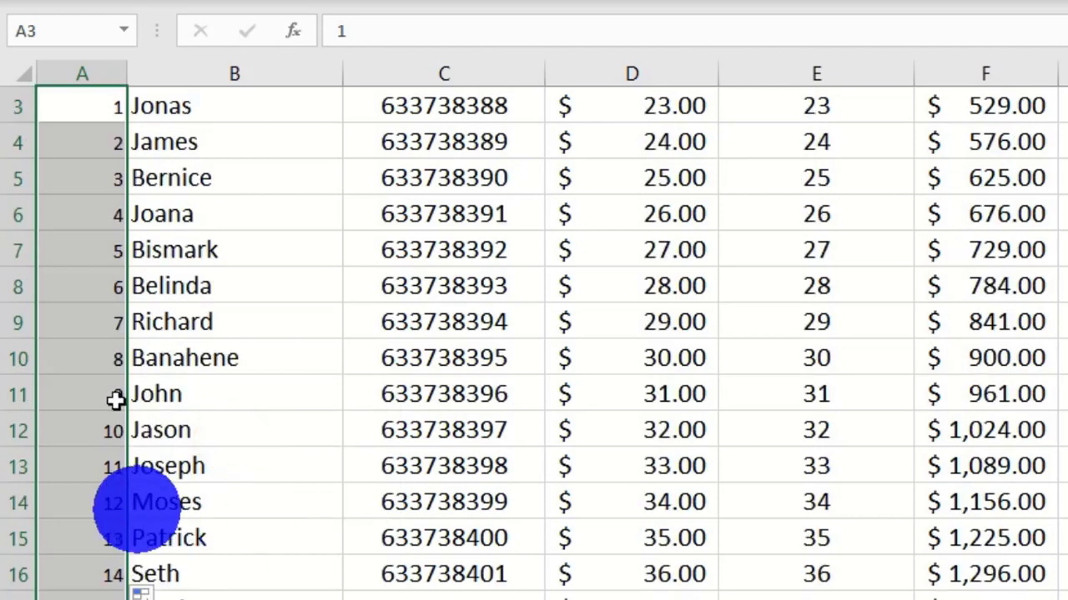
{"action": "scroll", "coordinate": [91, 350], "scroll_direction": "up", "scroll_amount": 1}
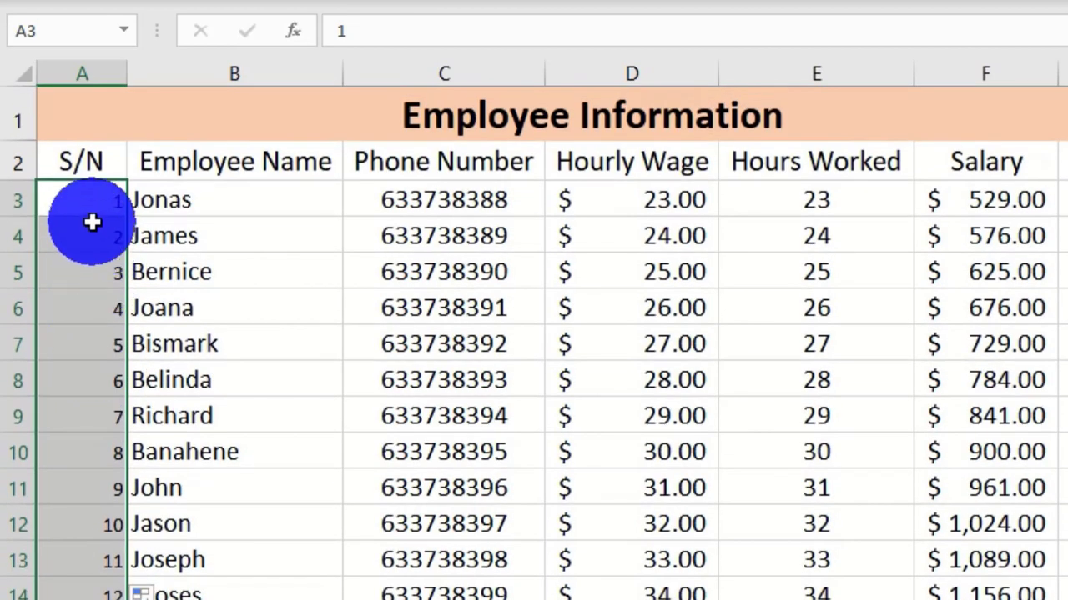
{"action": "scroll", "coordinate": [91, 222], "scroll_direction": "down", "scroll_amount": 1}
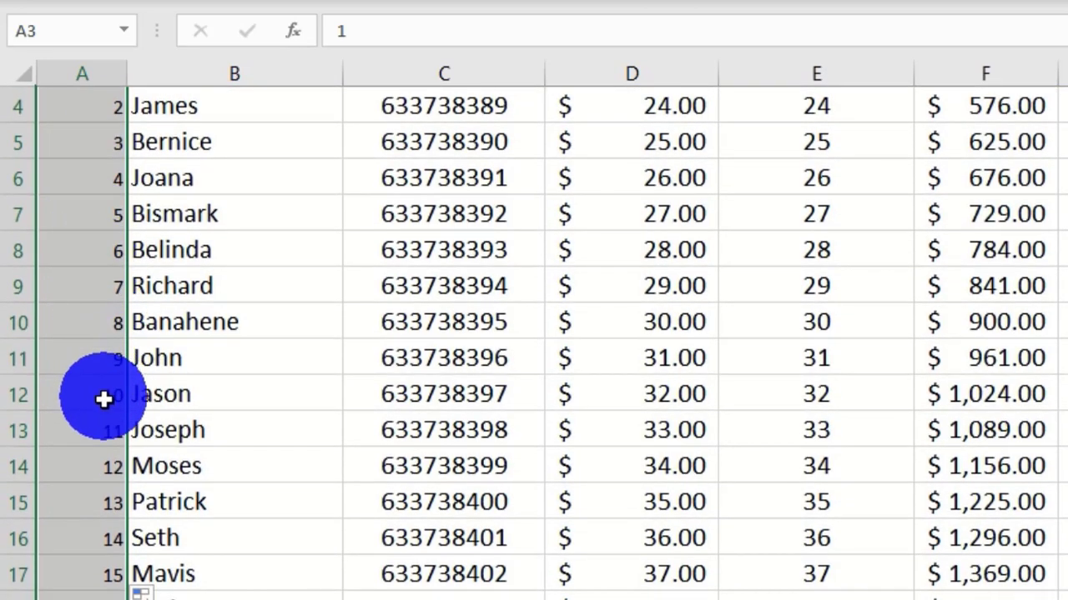
{"action": "scroll", "coordinate": [107, 426], "scroll_direction": "up", "scroll_amount": 1}
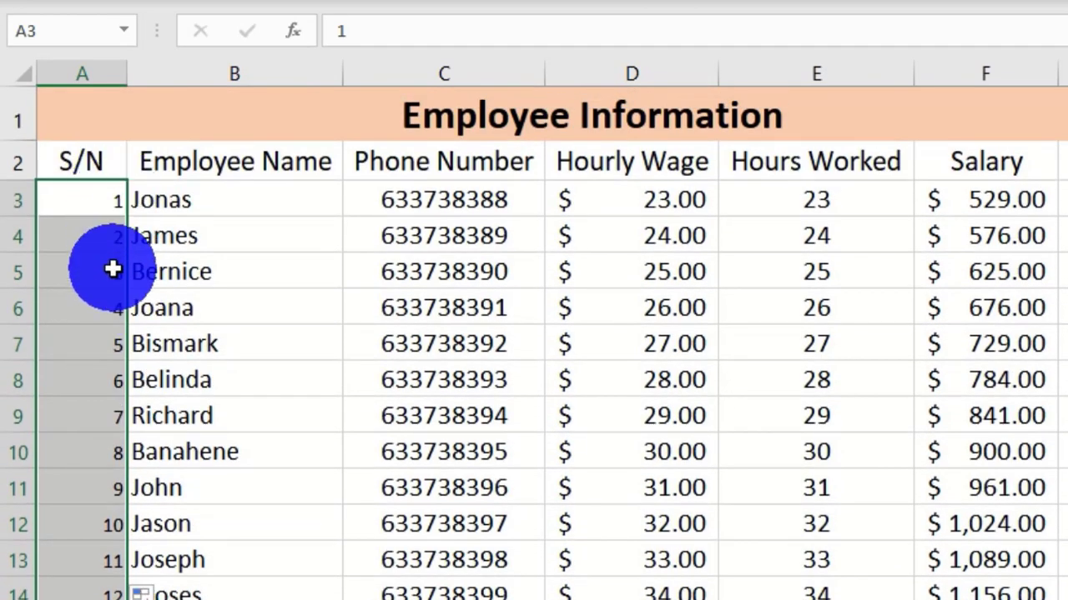
{"action": "scroll", "coordinate": [114, 479], "scroll_direction": "down", "scroll_amount": 6}
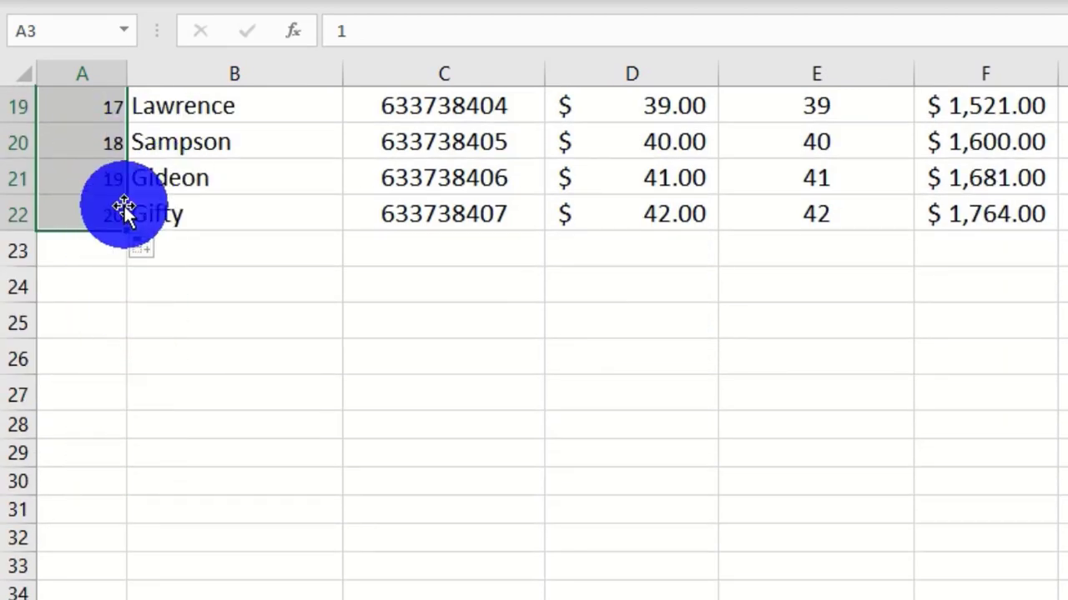
{"action": "scroll", "coordinate": [102, 298], "scroll_direction": "up", "scroll_amount": 2}
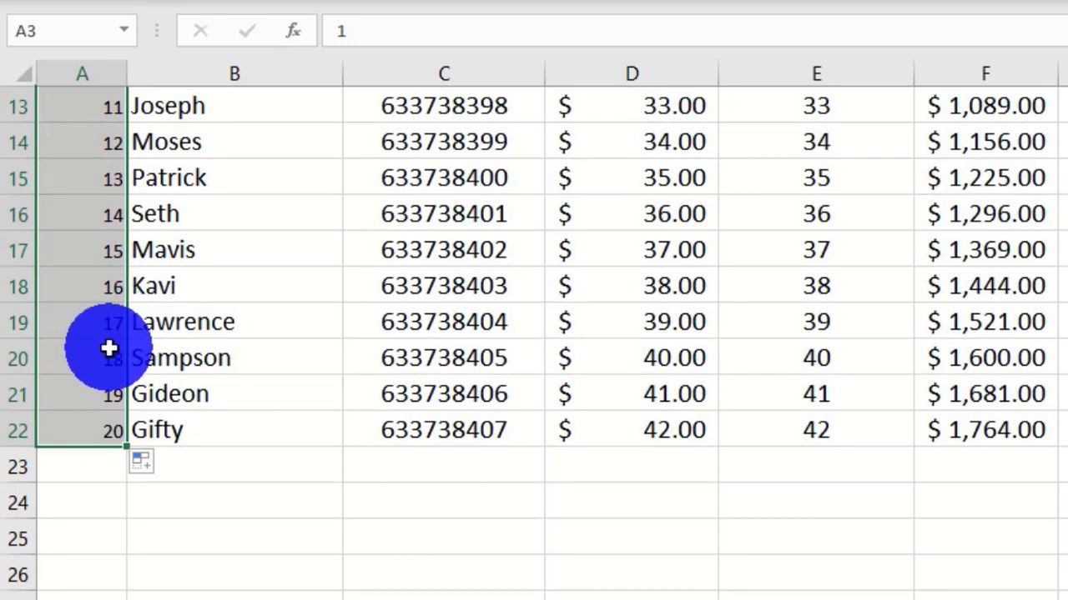
{"action": "scroll", "coordinate": [109, 348], "scroll_direction": "up", "scroll_amount": 4}
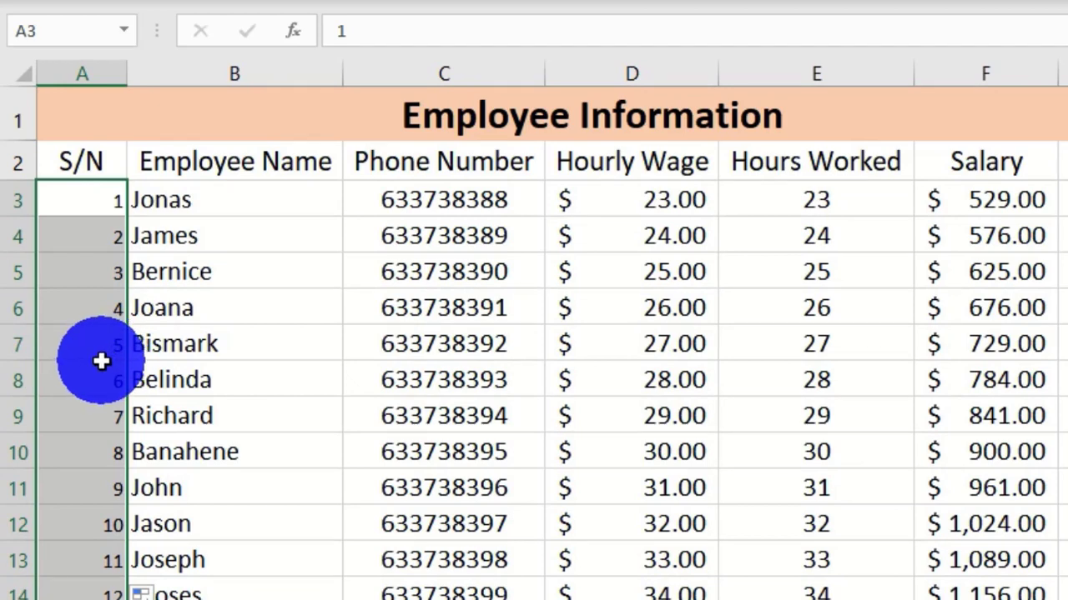
Step: Clear the S/N column and enter 1 in A3 and 2 in A4
{"action": "key", "text": "Delete"}
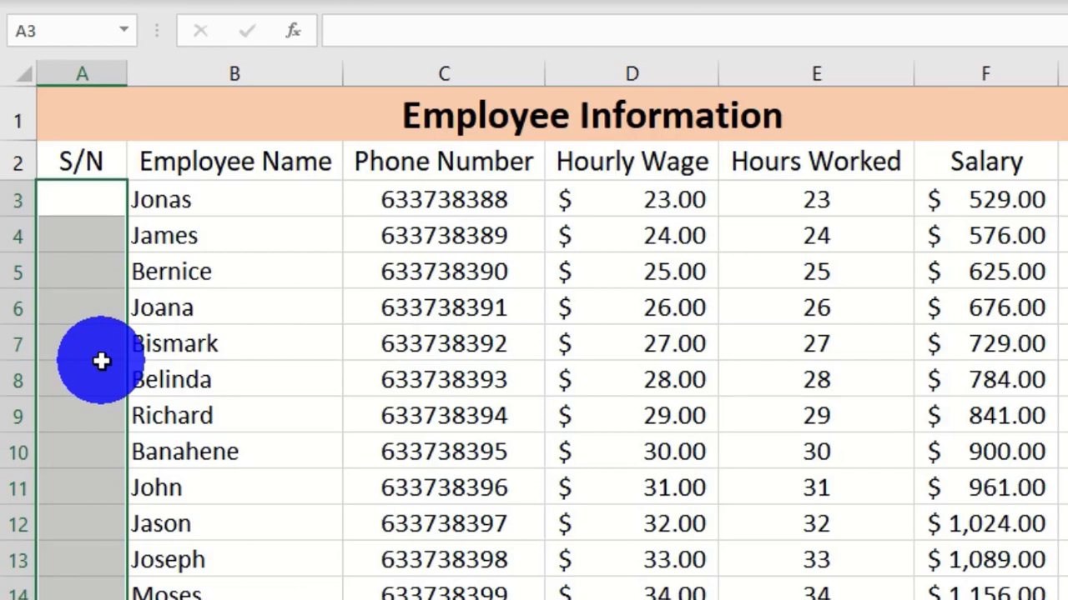
{"action": "left_click", "coordinate": [84, 199]}
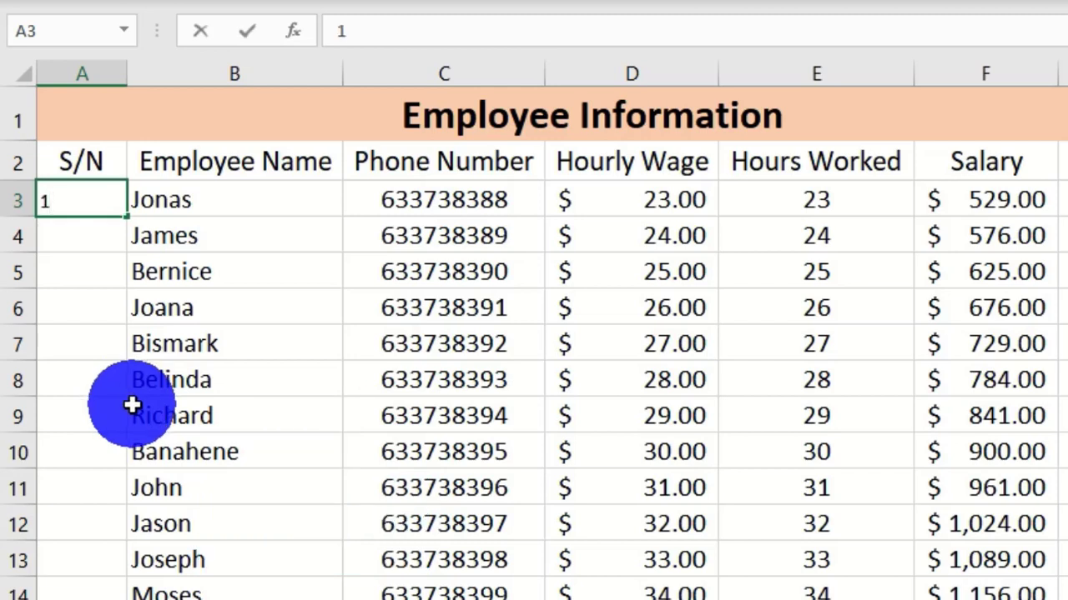
{"action": "key", "text": "Return"}
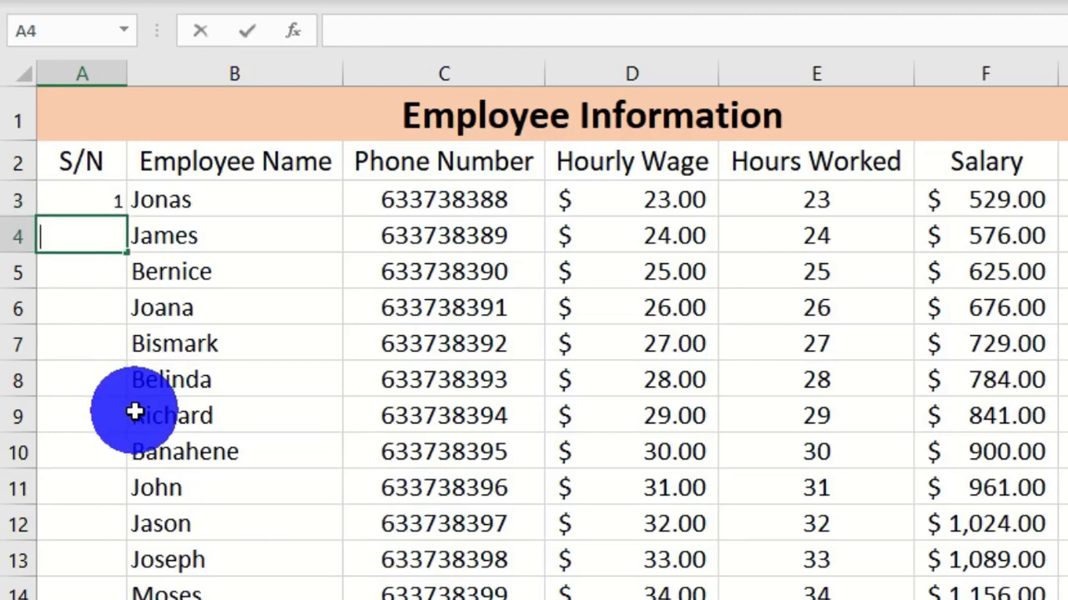
{"action": "key", "text": "Return"}
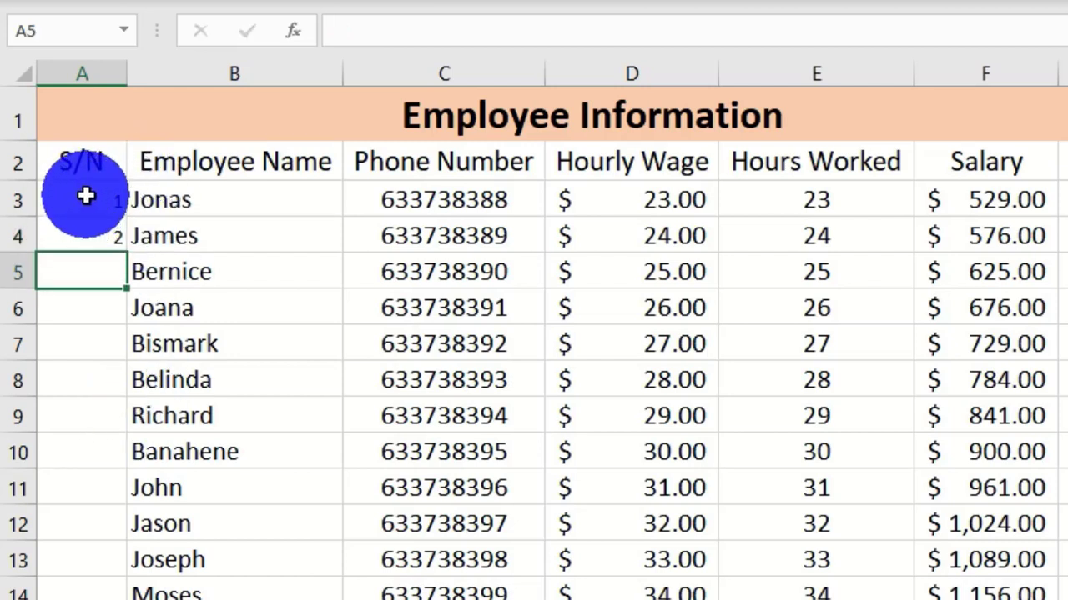
Step: Extend the 1, 2 pattern down to the last employee, numbering rows 1–20
{"action": "left_click_drag", "start_coordinate": [85, 197], "coordinate": [105, 226]}
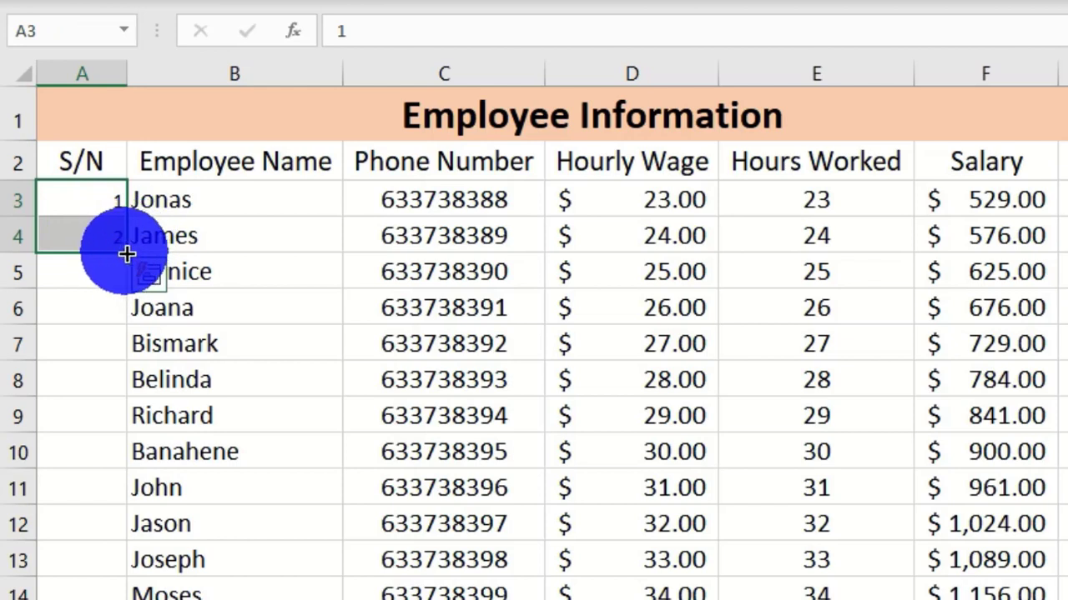
{"action": "double_click", "coordinate": [127, 252]}
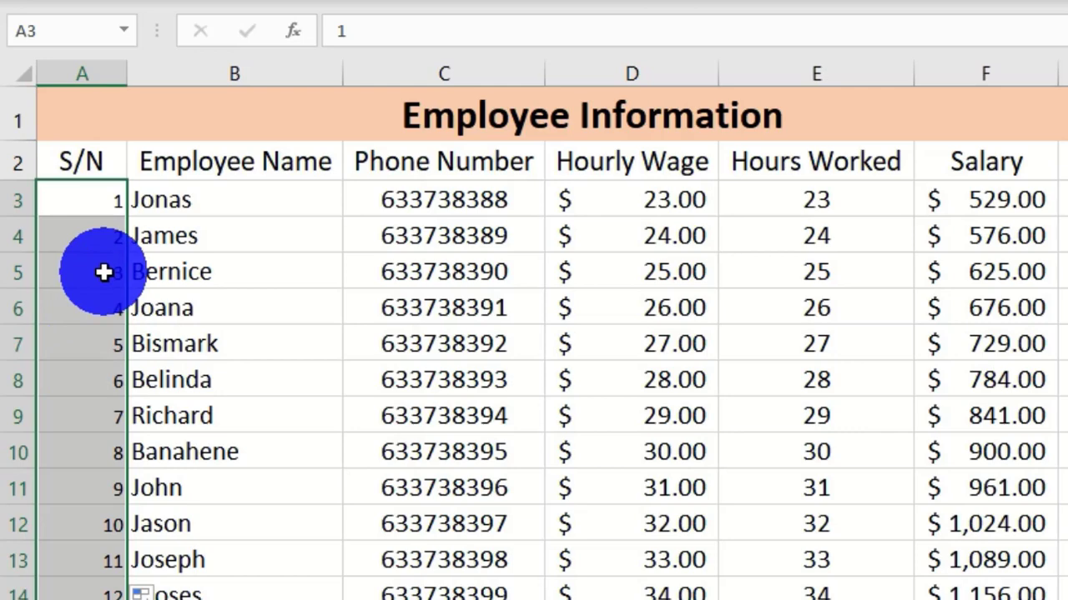
{"action": "scroll", "coordinate": [103, 271], "scroll_direction": "down", "scroll_amount": 3}
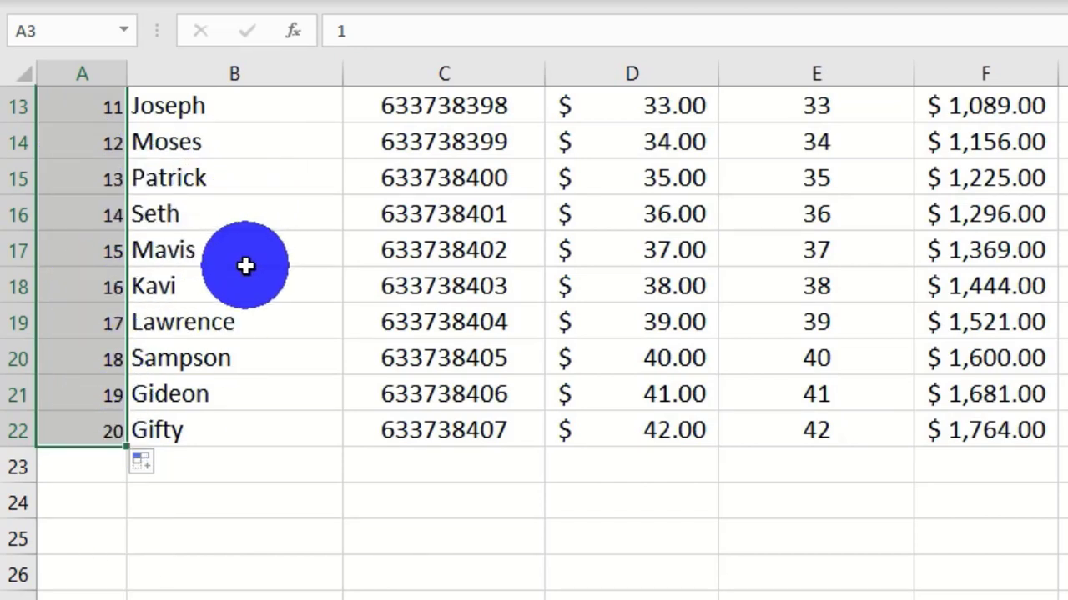
{"action": "scroll", "coordinate": [84, 382], "scroll_direction": "up", "scroll_amount": 4}
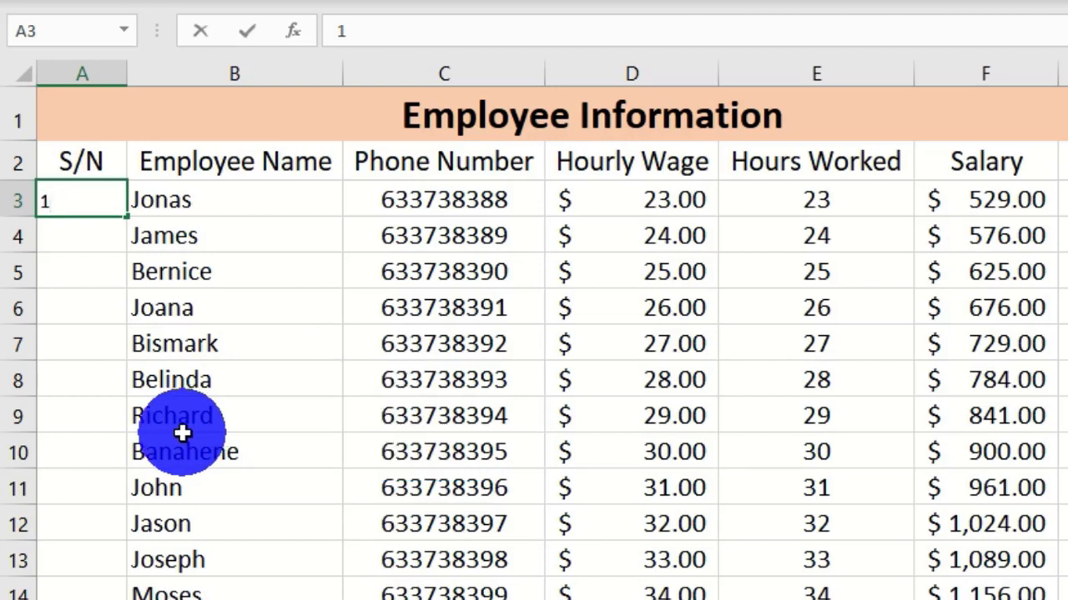
Step: Ctrl-drag the 1 in A3 down to row 22 for numbers 1–20, then clear them
{"action": "key", "text": "ctrl+Return"}
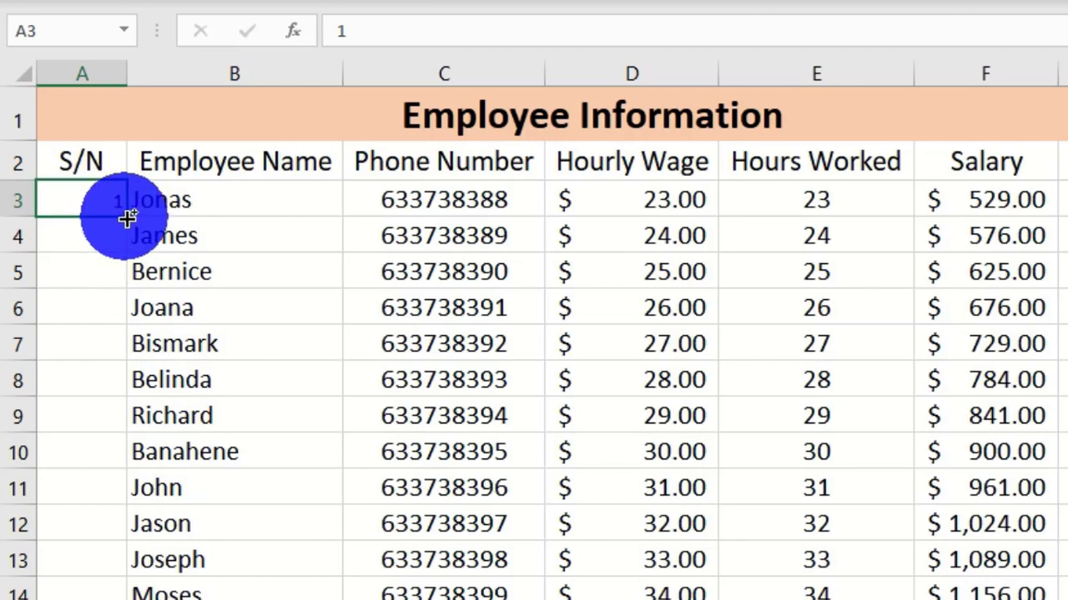
{"action": "left_click_drag", "start_coordinate": [127, 218], "coordinate": [121, 367]}
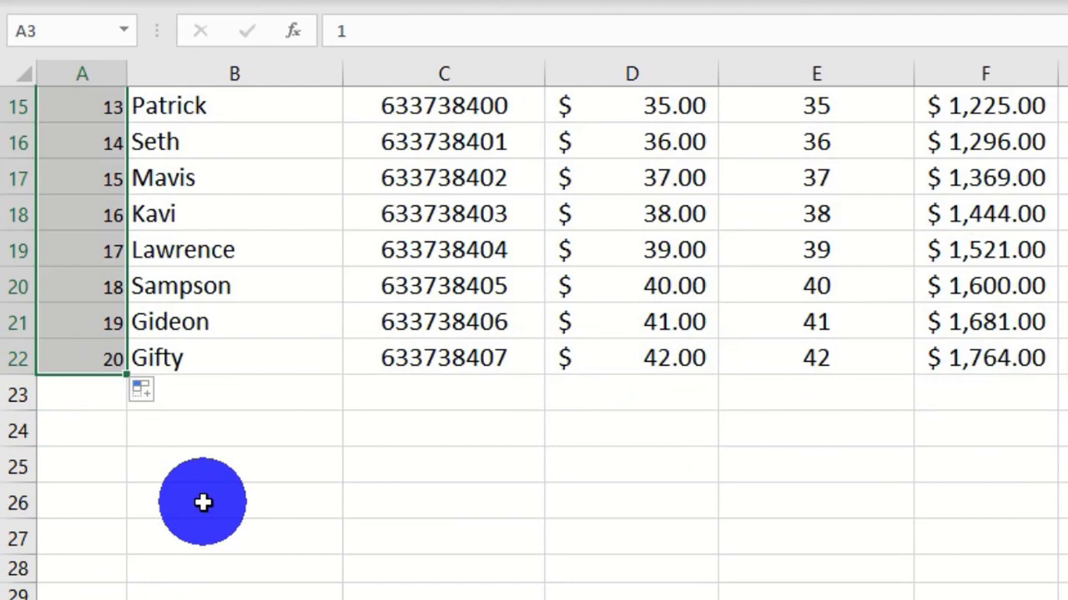
{"action": "scroll", "coordinate": [203, 502], "scroll_direction": "up", "scroll_amount": 5}
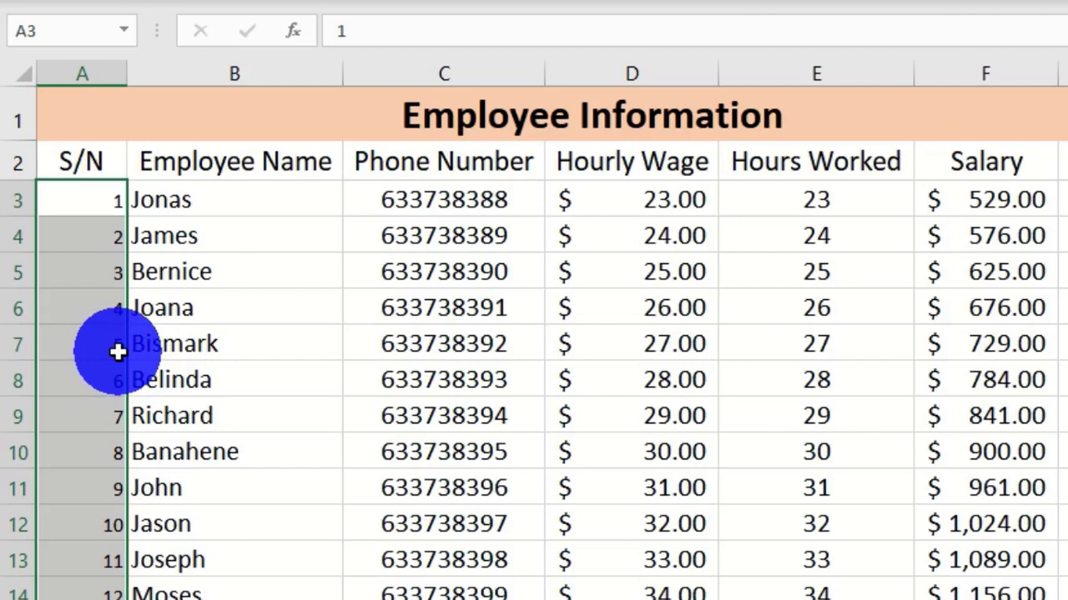
{"action": "key", "text": "Delete"}
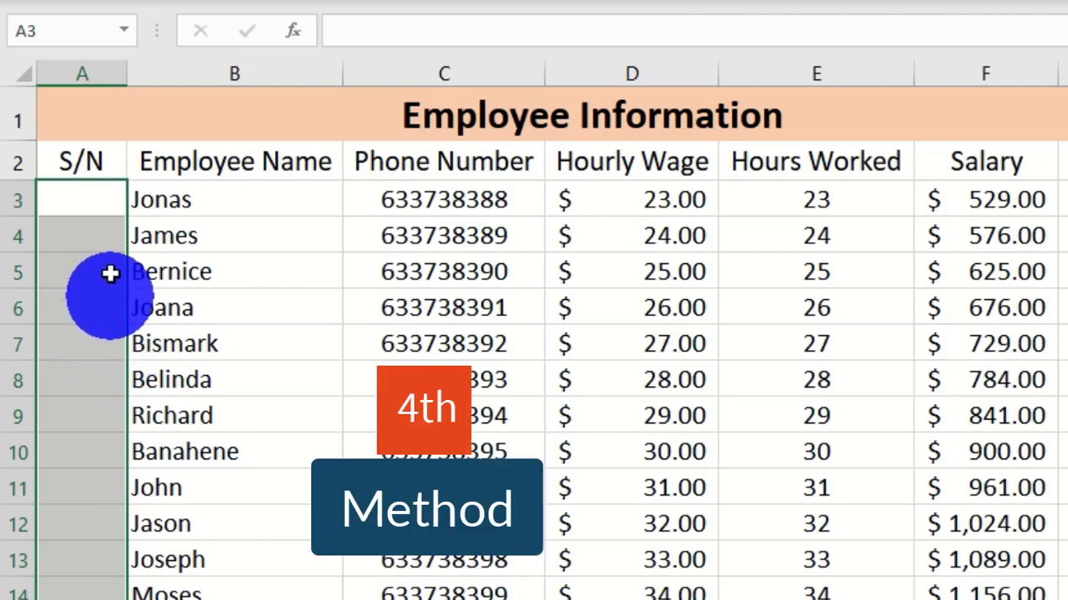
Step: Drag the 1 in A3 to A22, convert to Fill Series for 1–20, then clear it
{"action": "left_click", "coordinate": [86, 202]}
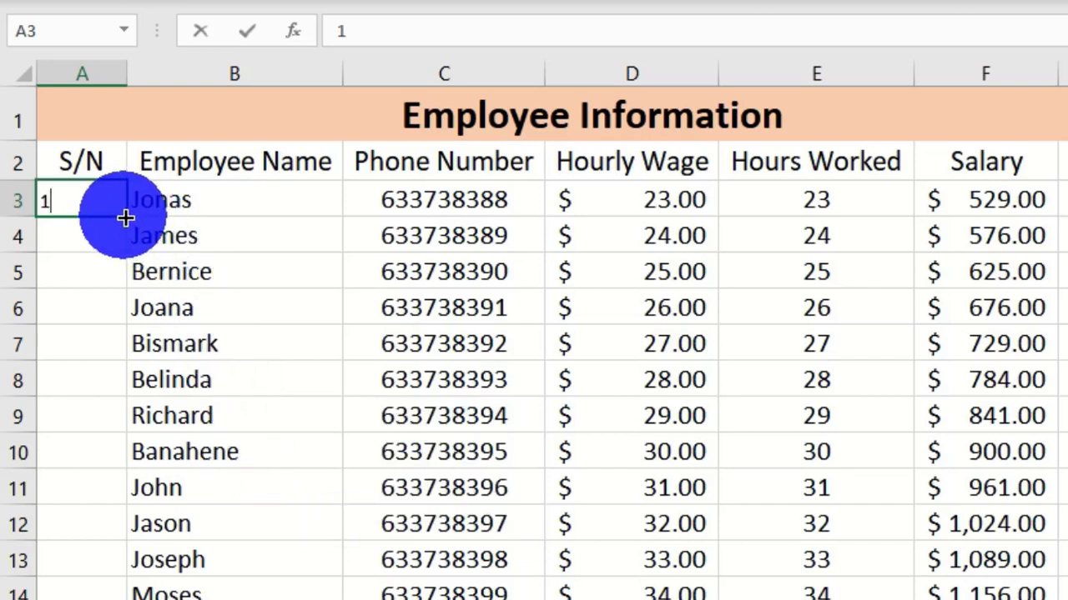
{"action": "left_click_drag", "start_coordinate": [125, 215], "coordinate": [179, 369]}
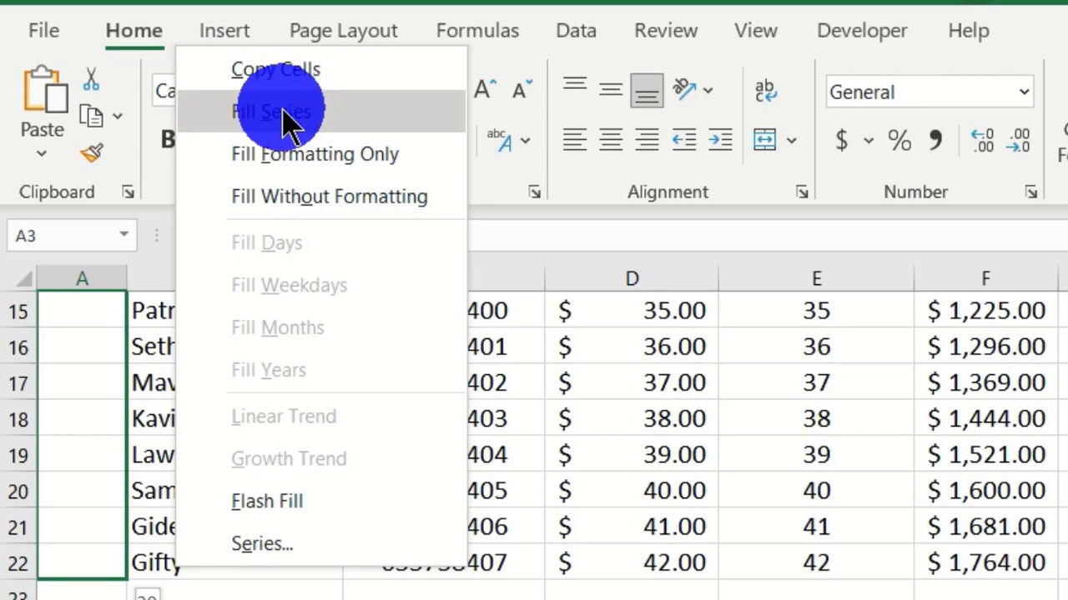
{"action": "left_click", "coordinate": [304, 125]}
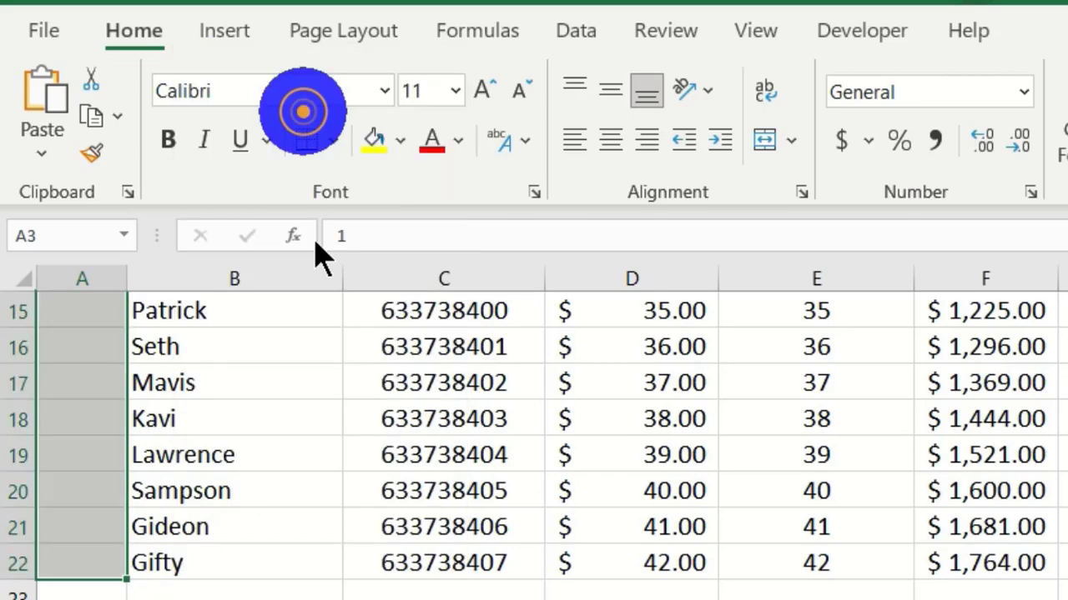
{"action": "scroll", "coordinate": [209, 575], "scroll_direction": "up", "scroll_amount": 3}
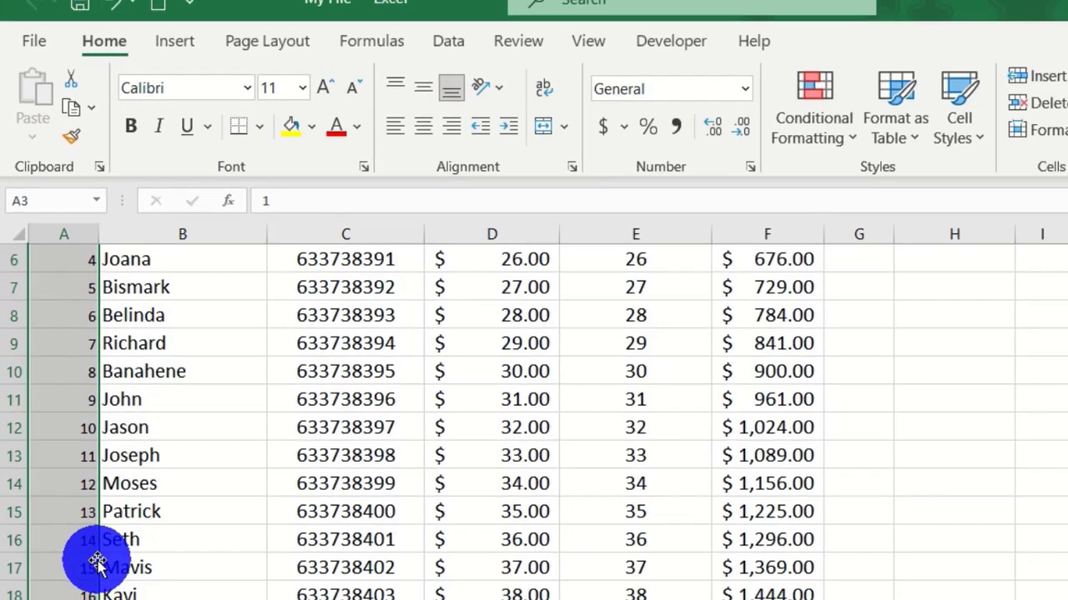
{"action": "scroll", "coordinate": [98, 562], "scroll_direction": "up", "scroll_amount": 2}
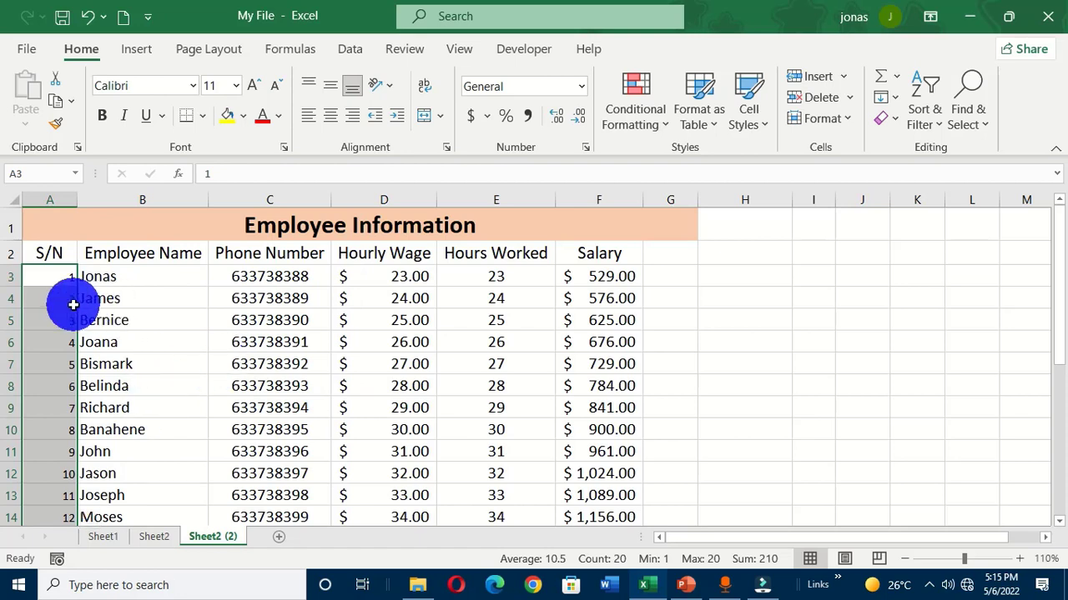
{"action": "key", "text": "Delete"}
{"action": "left_click", "coordinate": [54, 276]}
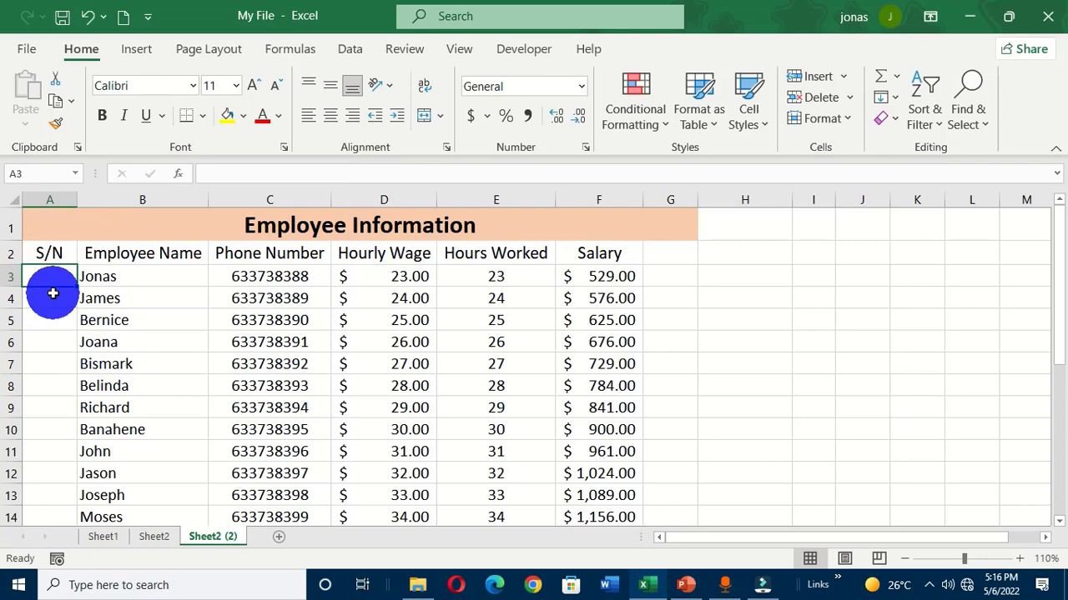
Step: Enter 1 in A3 and open the Fill > Series settings with A3 selected
{"action": "type", "text": "1"}
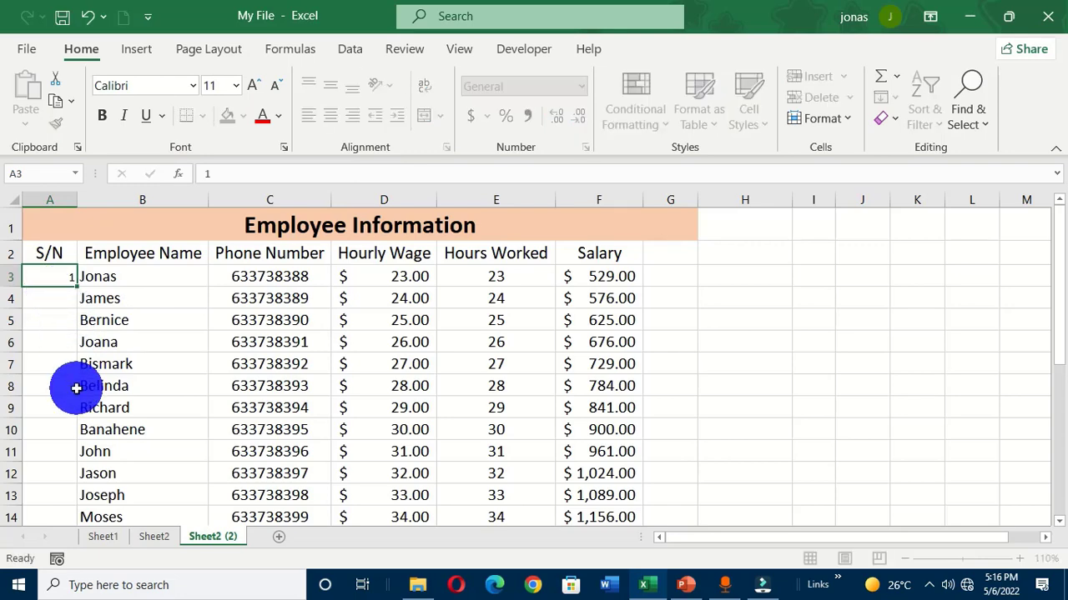
{"action": "key", "text": "Return"}
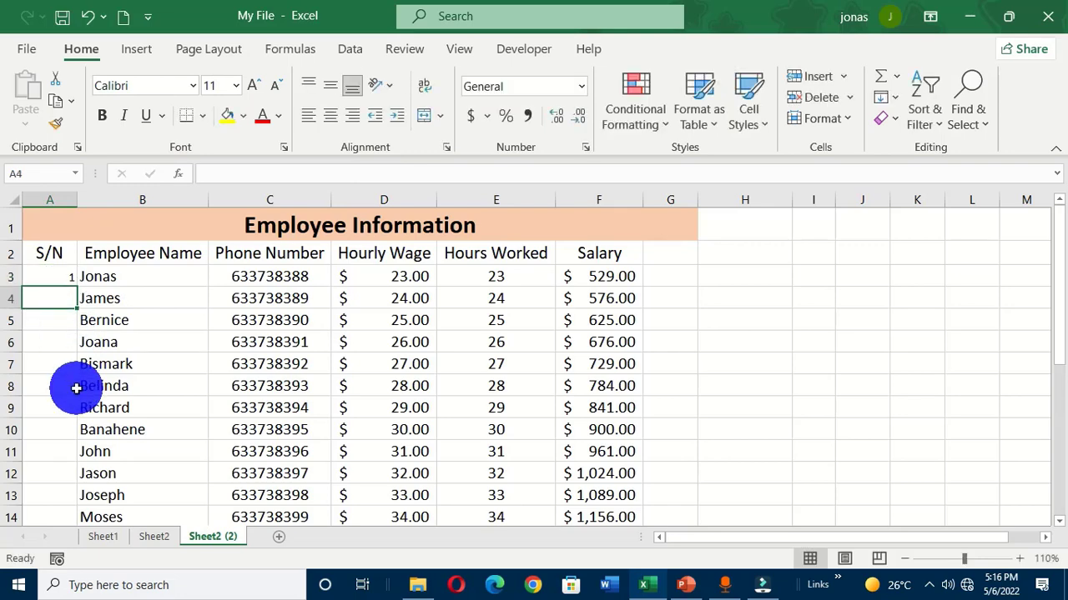
{"action": "left_click", "coordinate": [59, 276]}
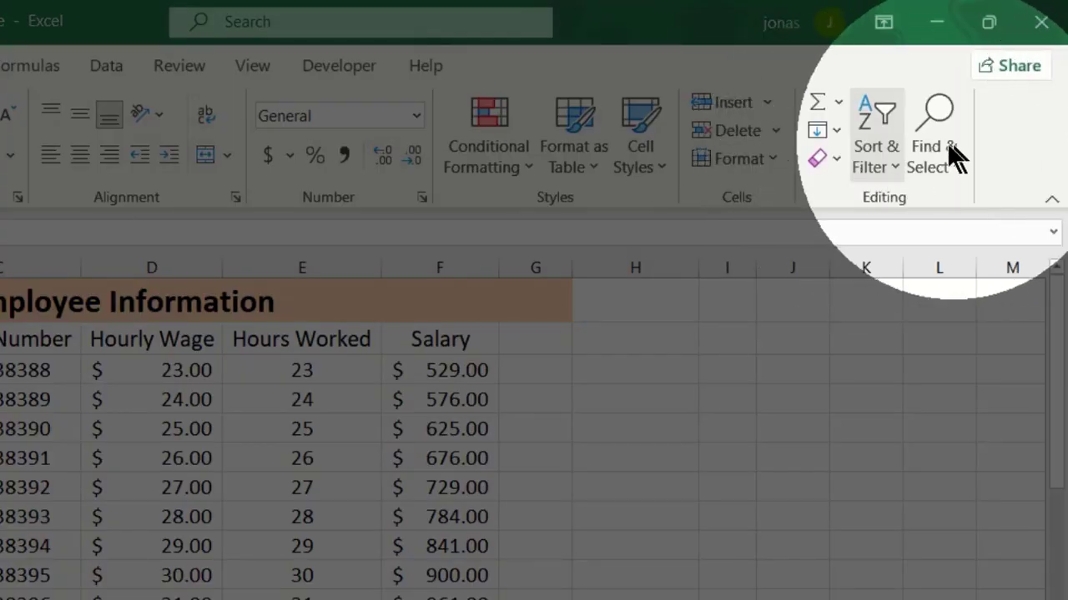
{"action": "left_click", "coordinate": [836, 130]}
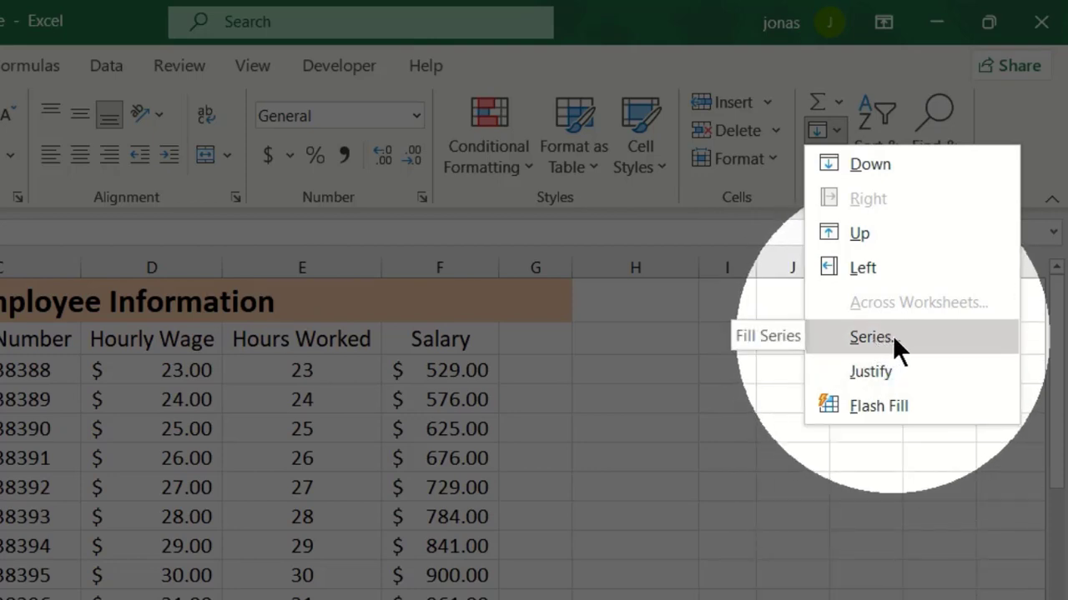
{"action": "left_click", "coordinate": [893, 336]}
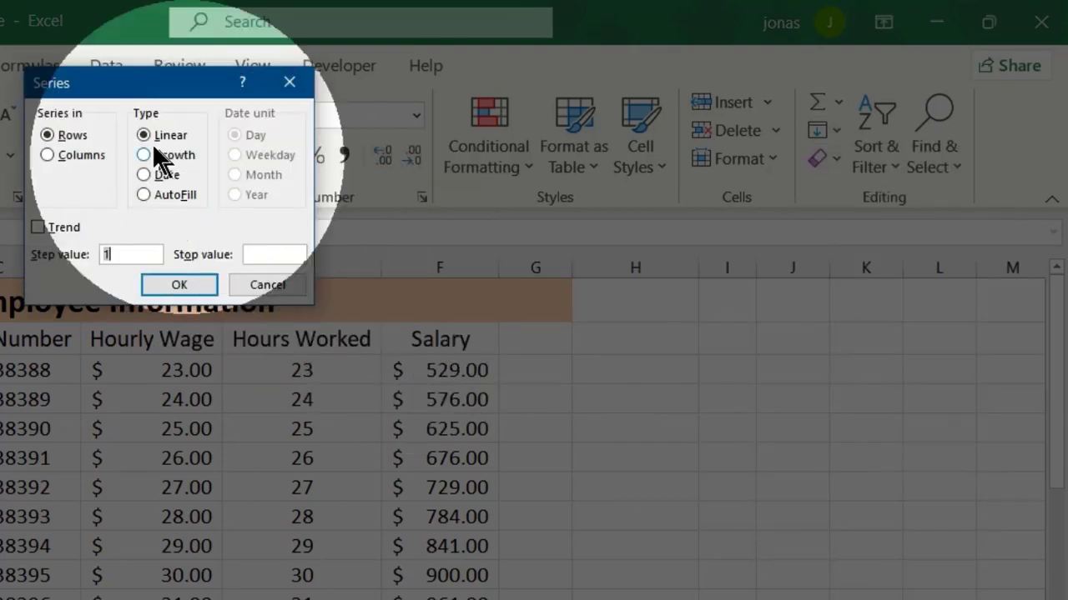
Step: Create a linear series down the column with step value 1 and stop value 20
{"action": "left_click_drag", "start_coordinate": [115, 88], "coordinate": [547, 150]}
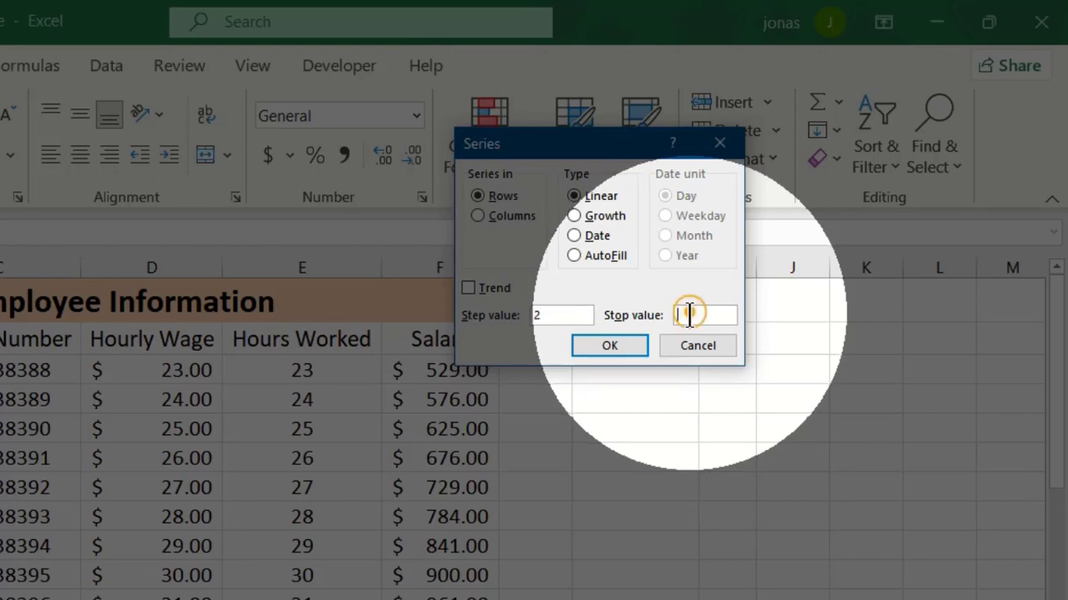
{"action": "left_click", "coordinate": [689, 315]}
{"action": "type", "text": "20"}
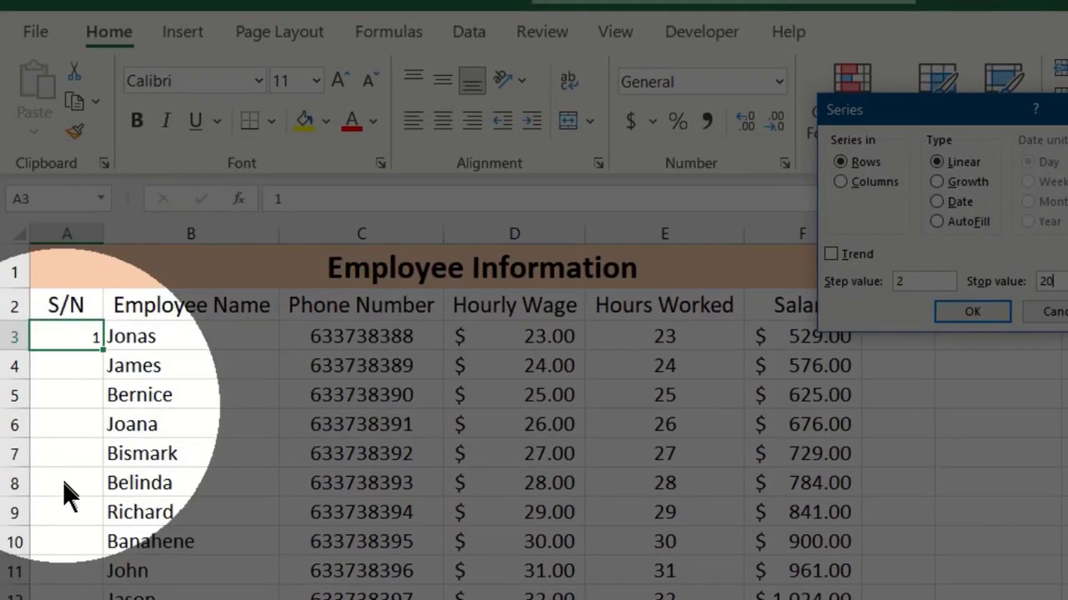
{"action": "left_click", "coordinate": [859, 183]}
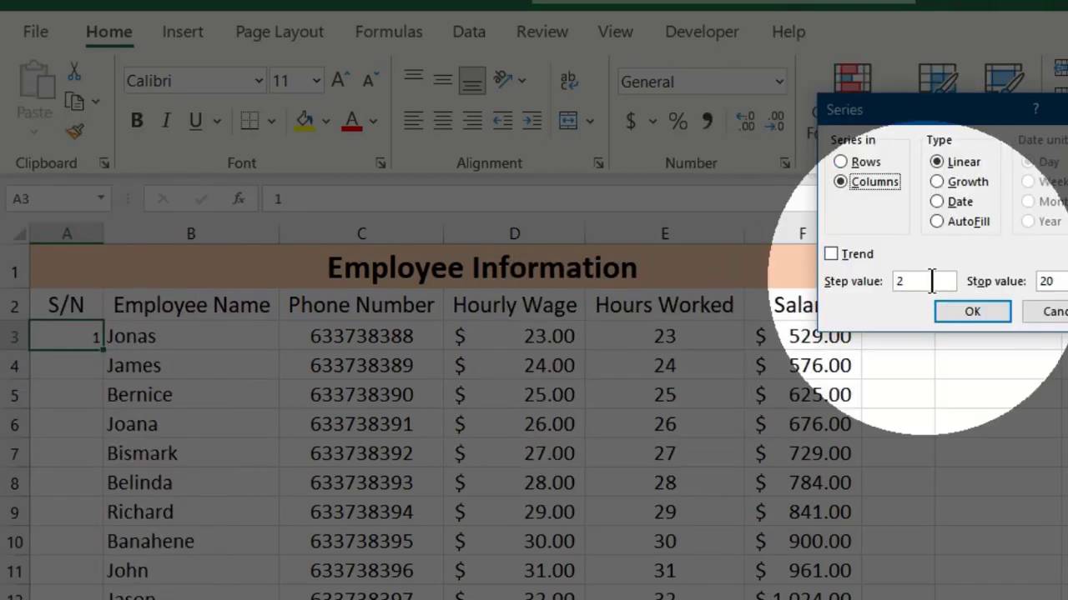
{"action": "double_click", "coordinate": [929, 282]}
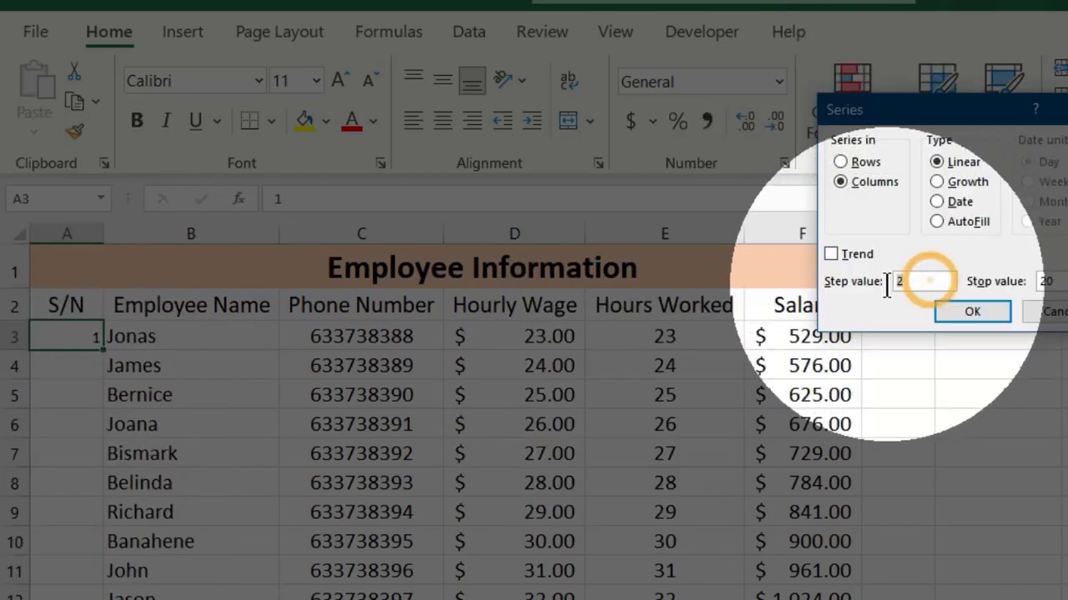
{"action": "type", "text": "1"}
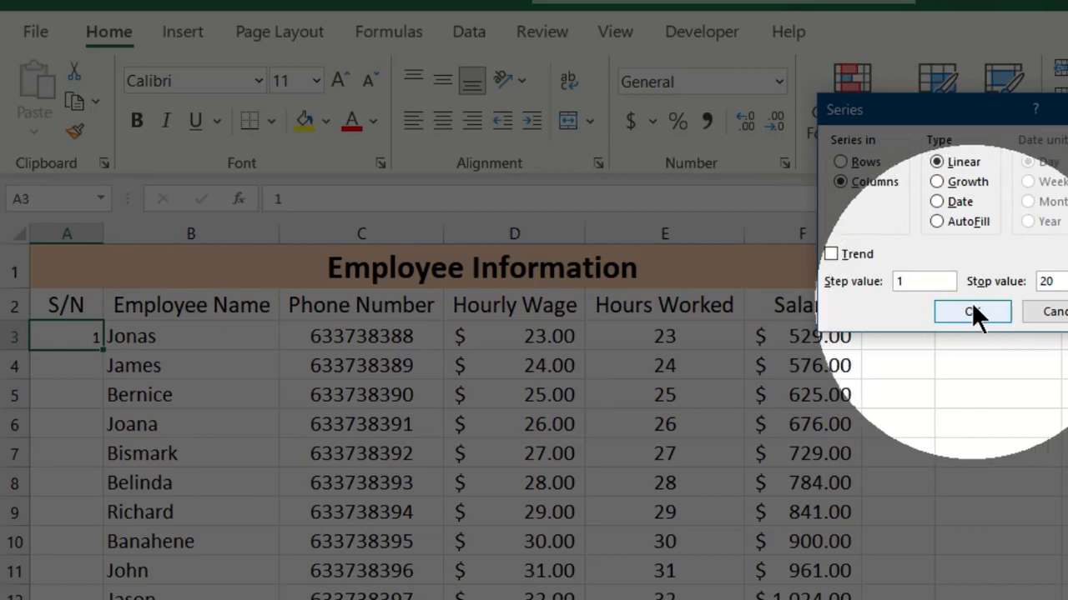
{"action": "left_click", "coordinate": [974, 312]}
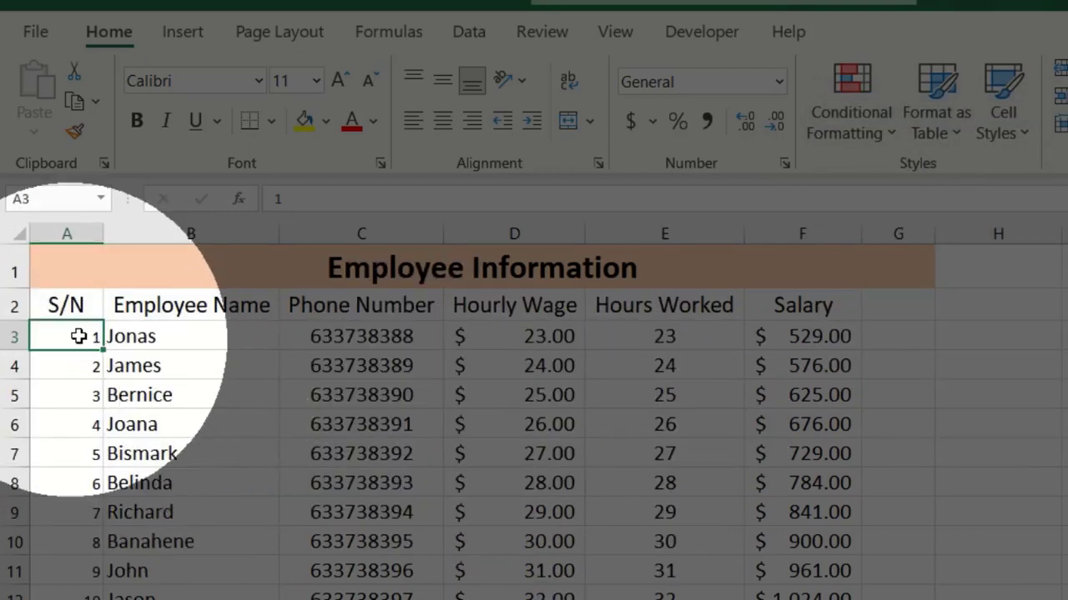
{"action": "scroll", "coordinate": [100, 467], "scroll_direction": "down", "scroll_amount": 6}
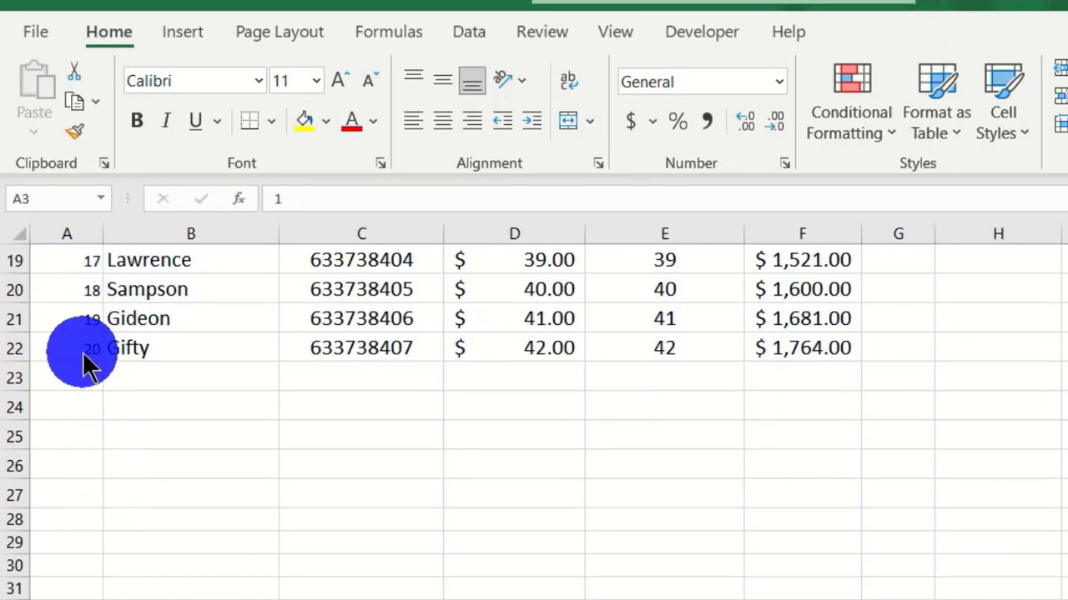
{"action": "scroll", "coordinate": [83, 359], "scroll_direction": "up", "scroll_amount": 6}
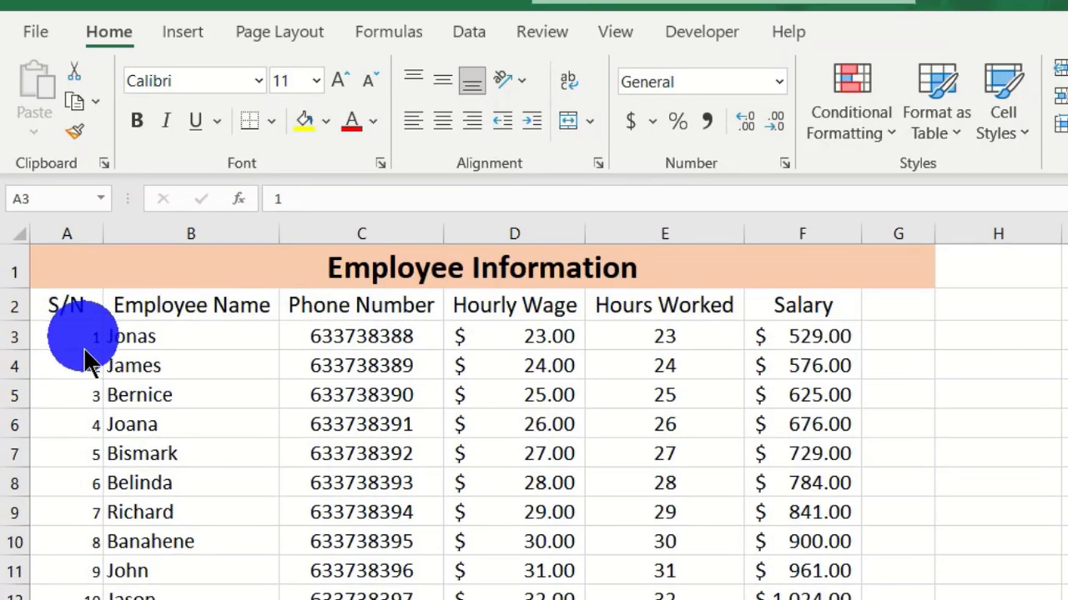
{"action": "scroll", "coordinate": [84, 429], "scroll_direction": "down", "scroll_amount": 4}
{"action": "scroll", "coordinate": [105, 509], "scroll_direction": "down", "scroll_amount": 2}
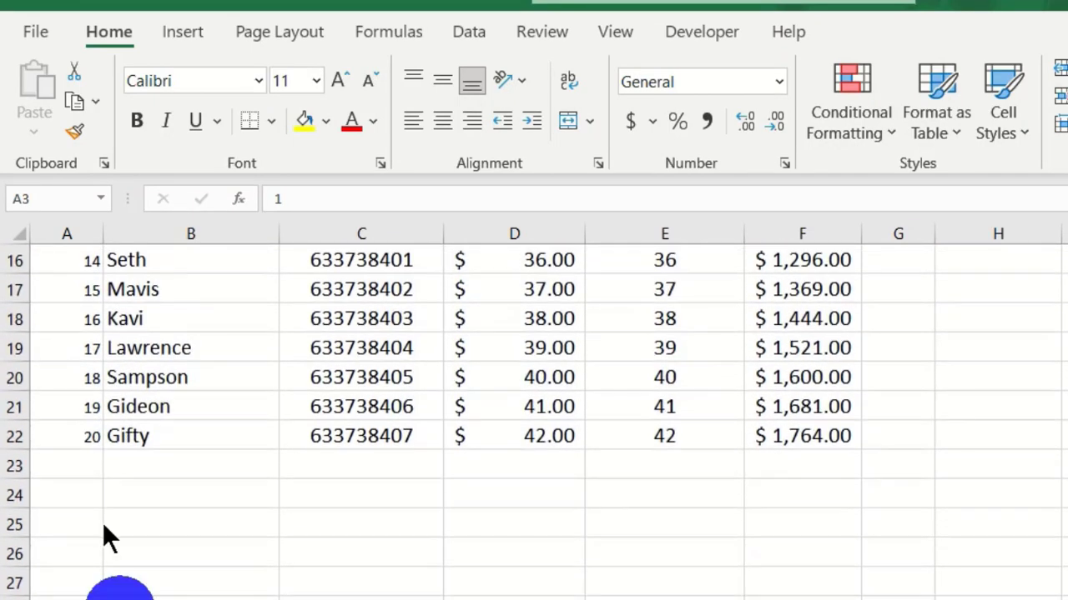
{"action": "scroll", "coordinate": [109, 521], "scroll_direction": "up", "scroll_amount": 5}
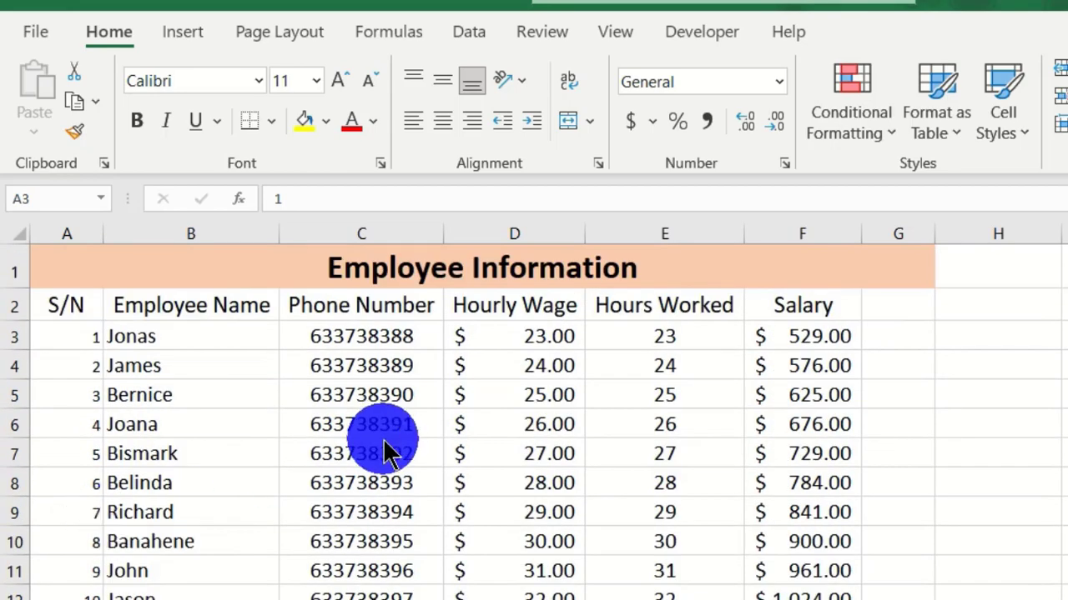